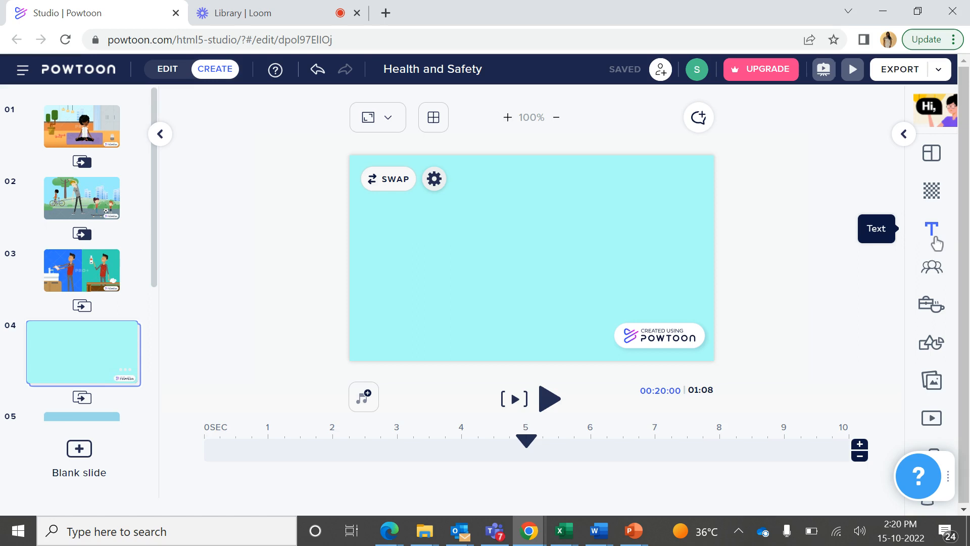
# Add a title text to slide 4 and place it near the top of the slide
pyautogui.click(935, 238)
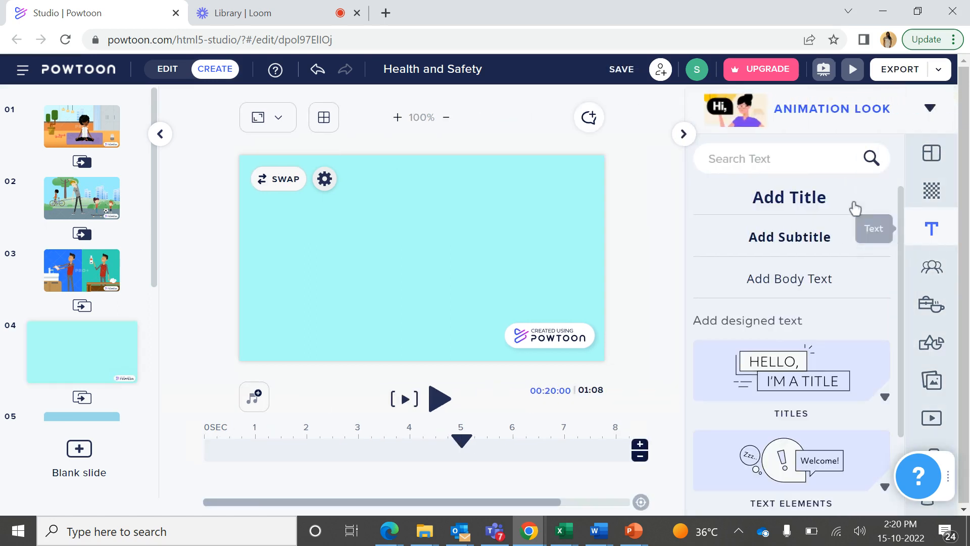
pyautogui.click(798, 205)
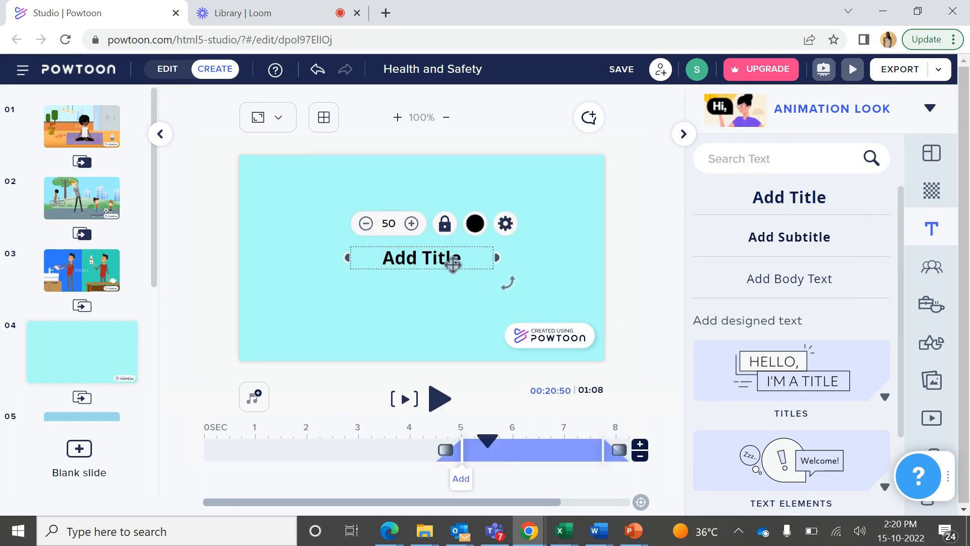
pyautogui.moveTo(448, 263); pyautogui.dragTo(431, 197)
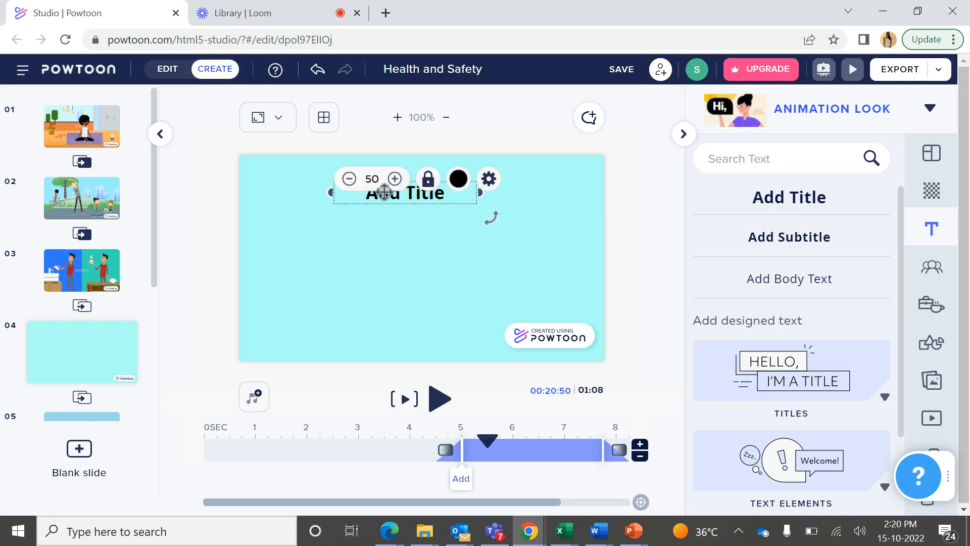
# Add a subtitle and a body text to the slide, placing the body text below the subtitle
pyautogui.click(793, 236)
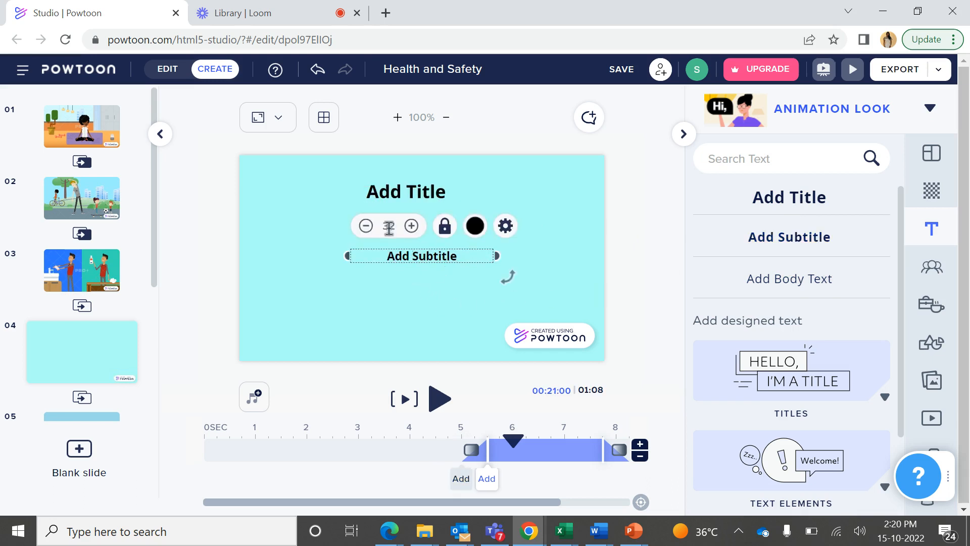
pyautogui.click(775, 279)
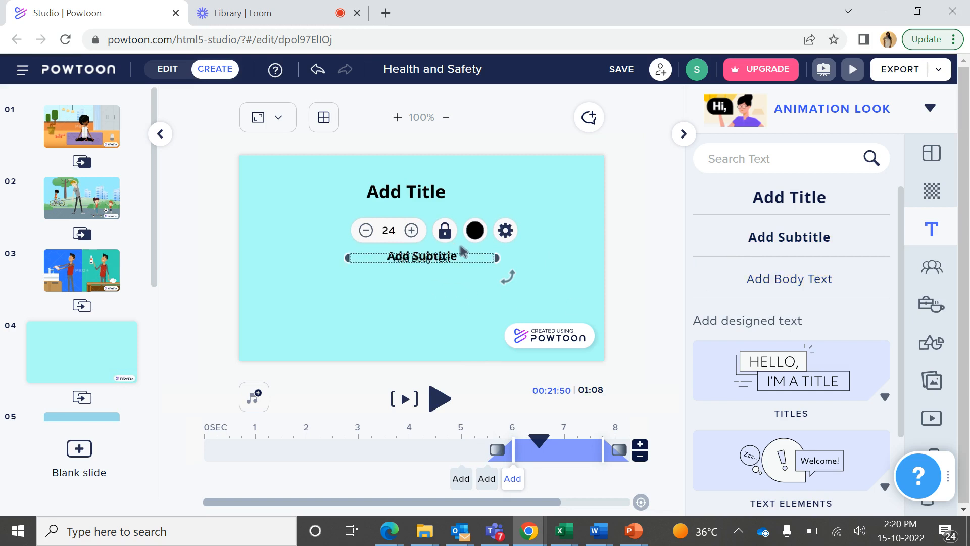
pyautogui.moveTo(461, 256); pyautogui.dragTo(453, 304)
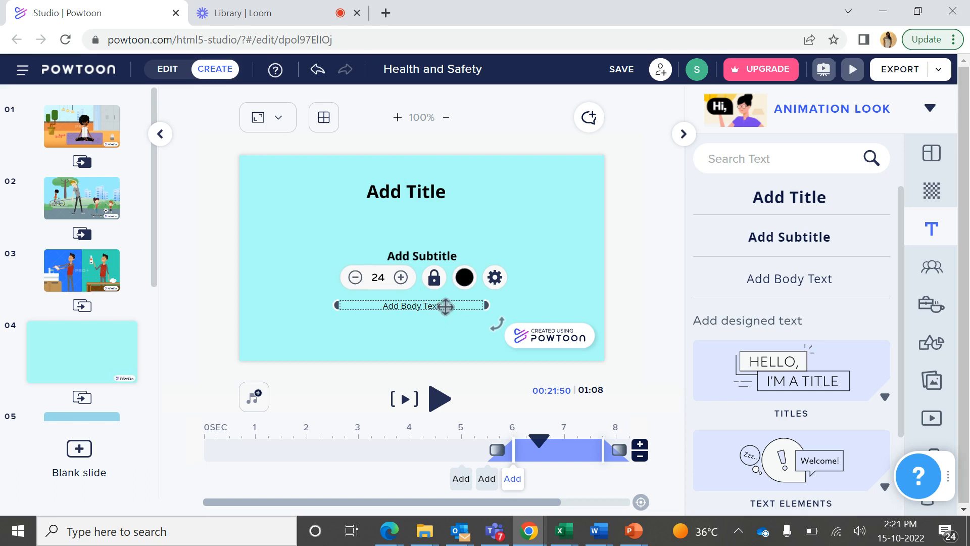
# Delete the body text and the subtitle from the slide, keeping only the title
pyautogui.press('Delete')
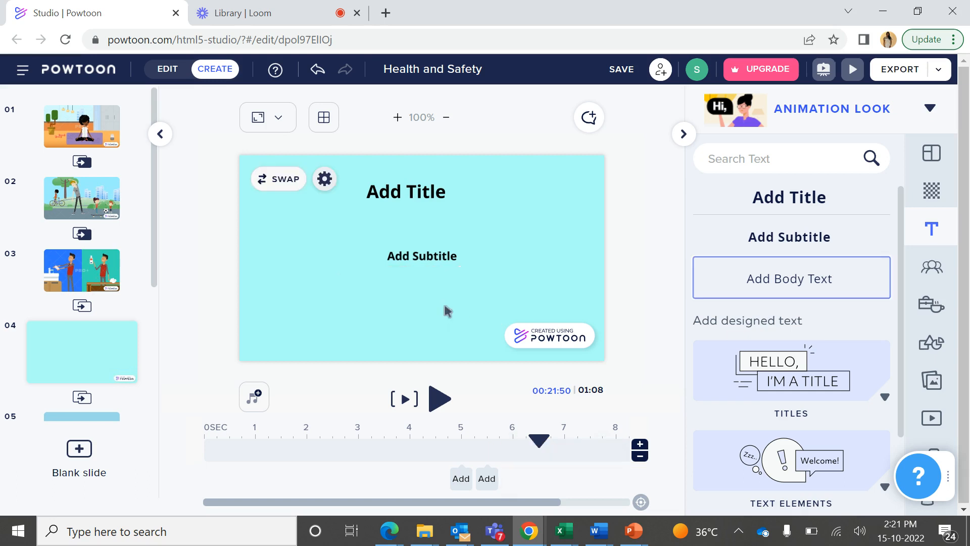
pyautogui.click(434, 260)
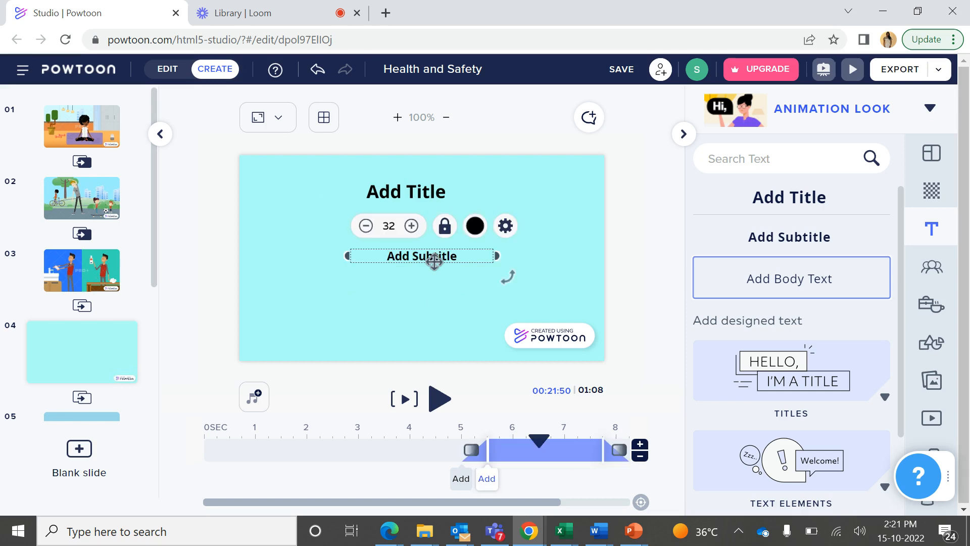
pyautogui.press('Delete')
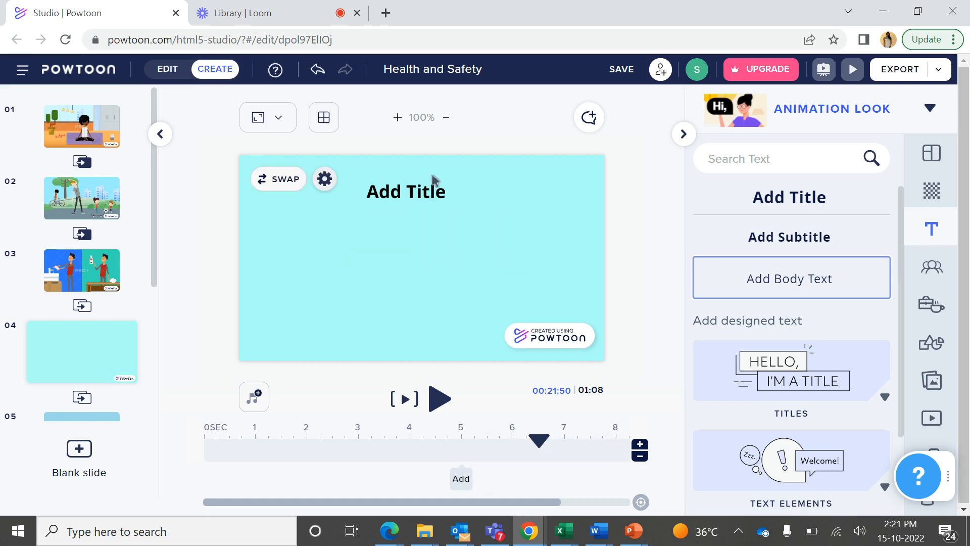
# Replace the title's placeholder text with "Good Morning !"
pyautogui.click(426, 192)
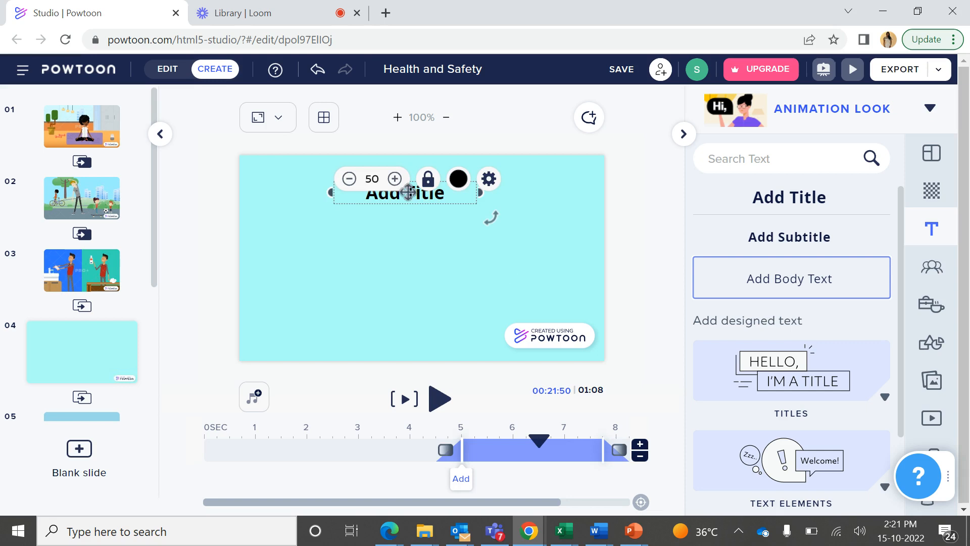
pyautogui.doubleClick(408, 192)
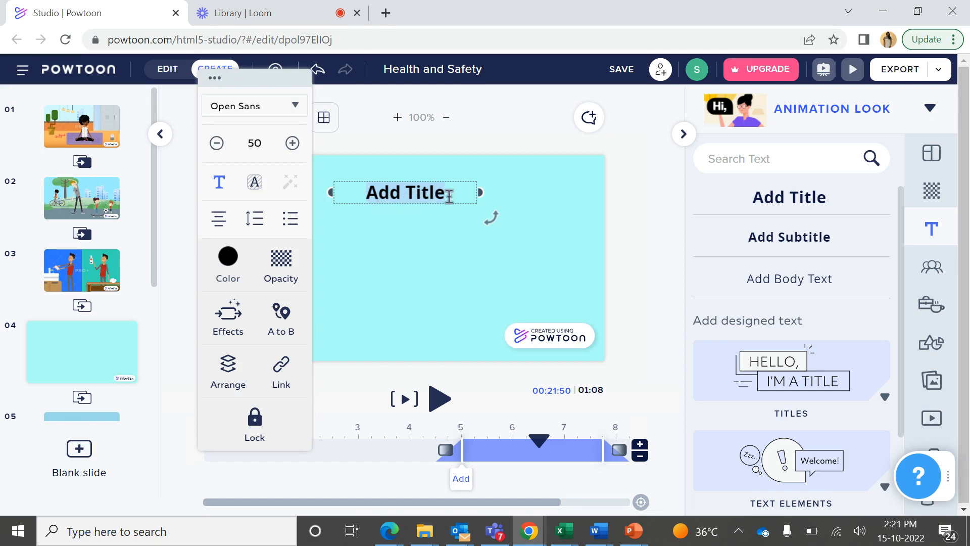
pyautogui.press('BackSpace')
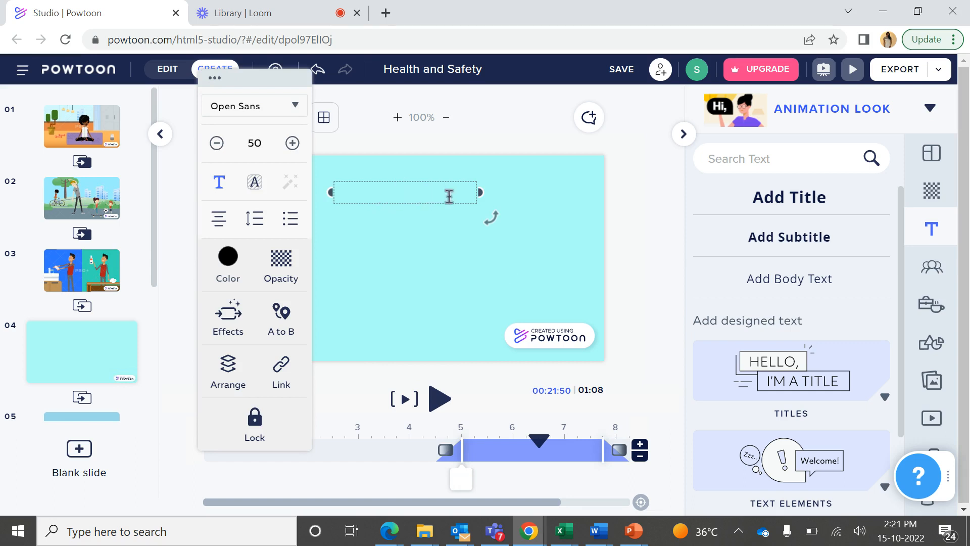
pyautogui.write('Good M')
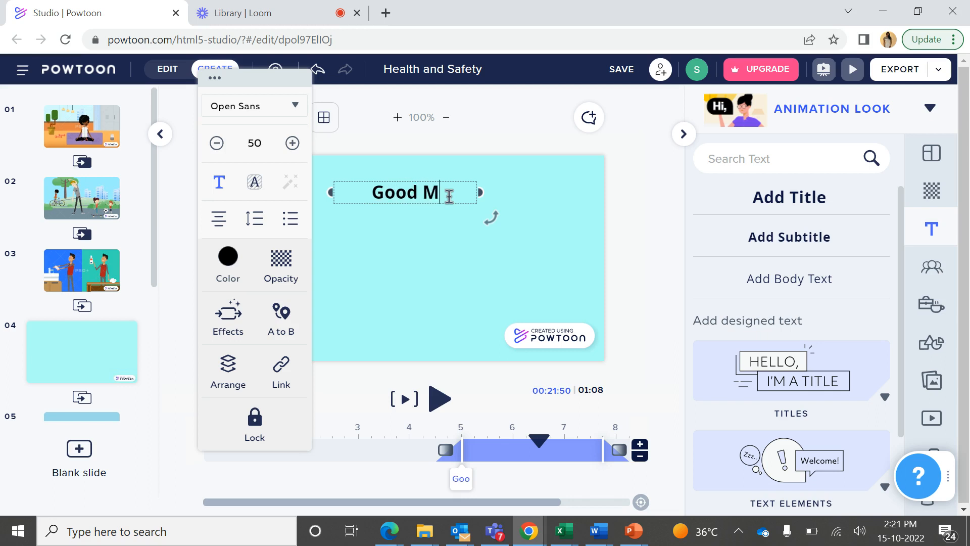
pyautogui.write('orning !')
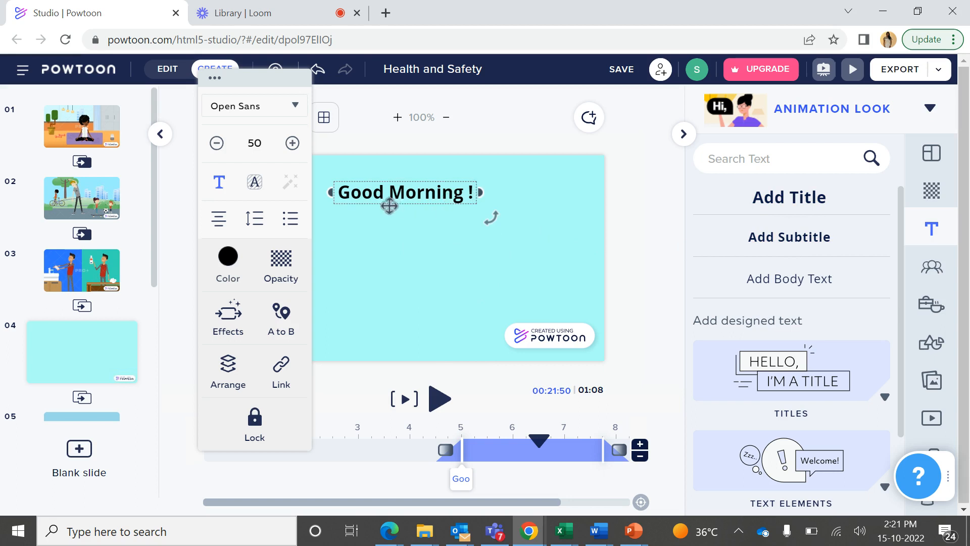
pyautogui.click(419, 264)
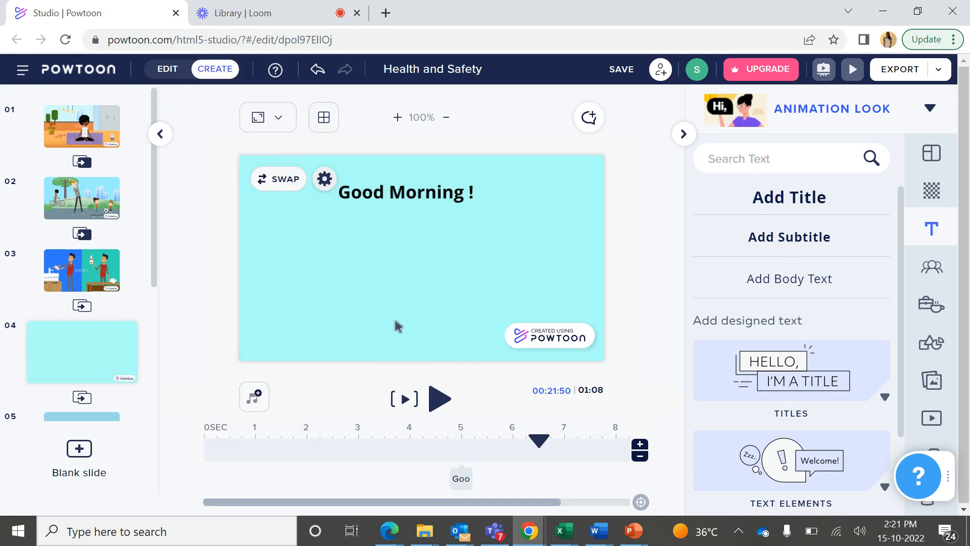
# Increase the title's font size to 61 and widen its text box so the text fits on one line
pyautogui.click(368, 193)
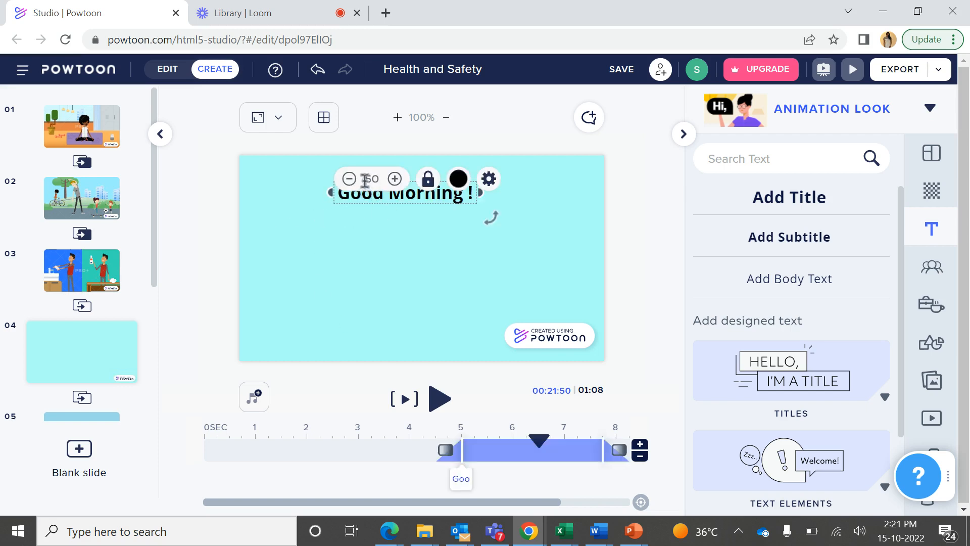
pyautogui.click(395, 179)
pyautogui.click(395, 179)
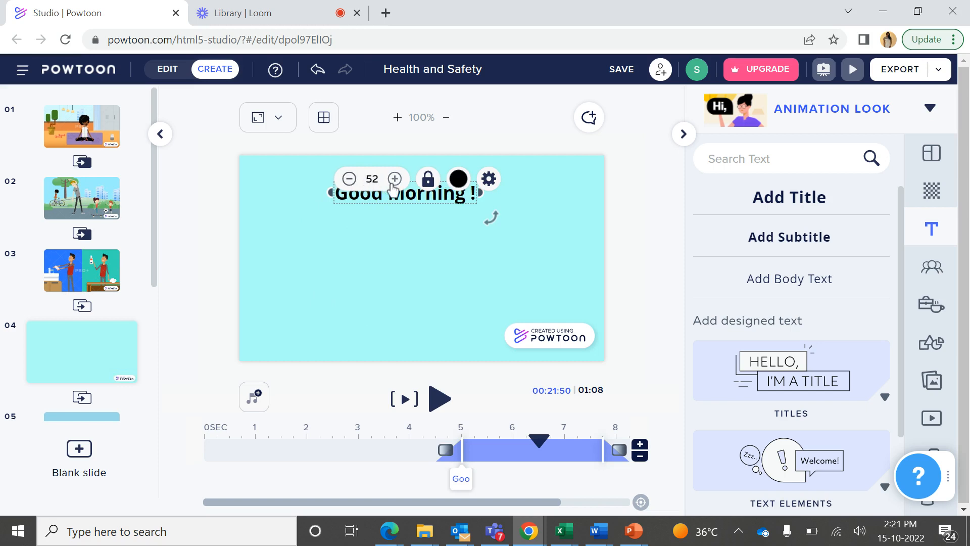
pyautogui.click(395, 179)
pyautogui.click(395, 179)
pyautogui.click(395, 180)
pyautogui.click(394, 179)
pyautogui.click(394, 179)
pyautogui.click(394, 179)
pyautogui.click(395, 179)
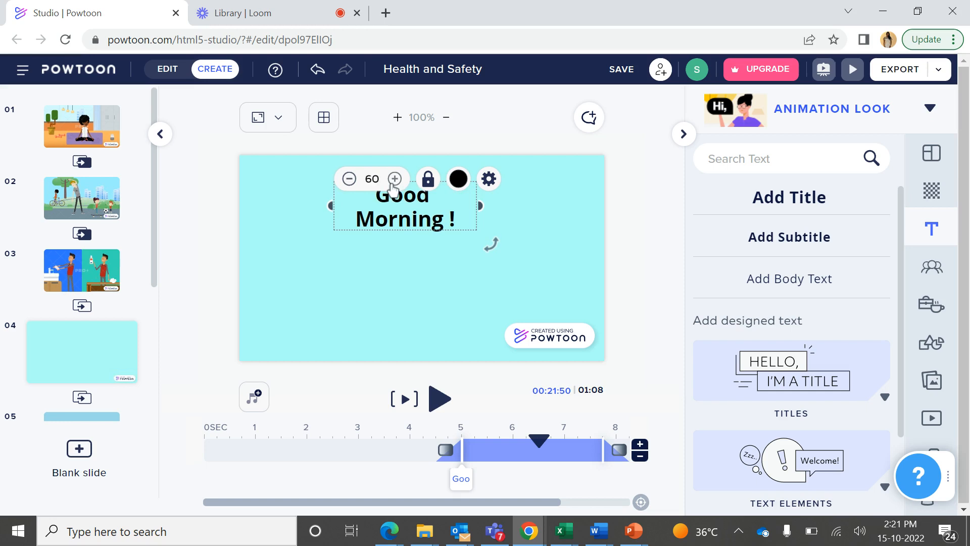
pyautogui.click(395, 179)
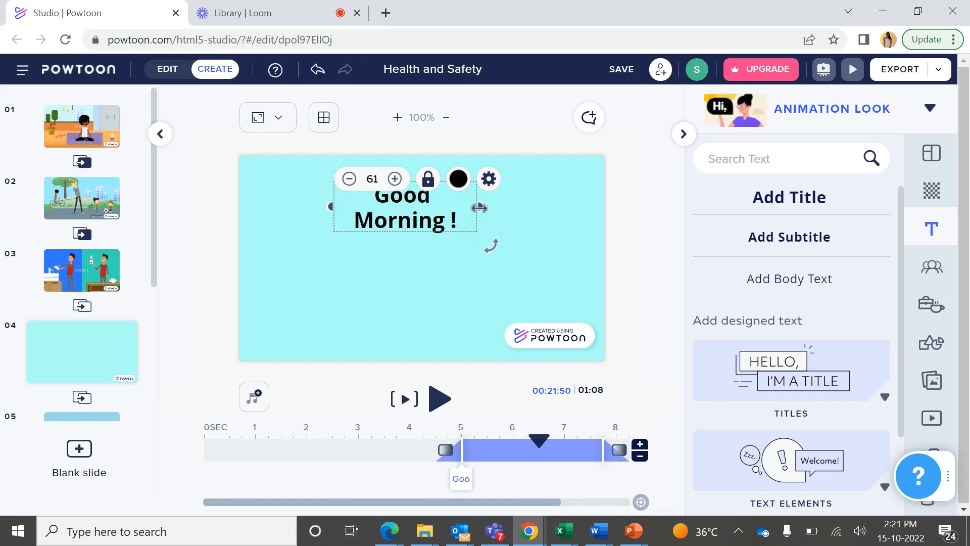
pyautogui.moveTo(480, 208); pyautogui.dragTo(560, 222)
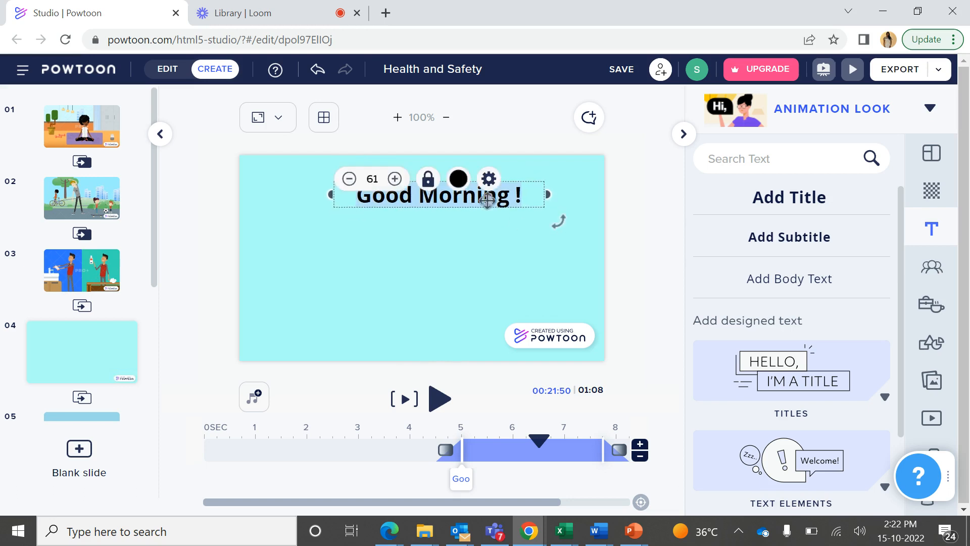
# Lock the "Good Morning !" title in place and unlock it again
pyautogui.click(427, 185)
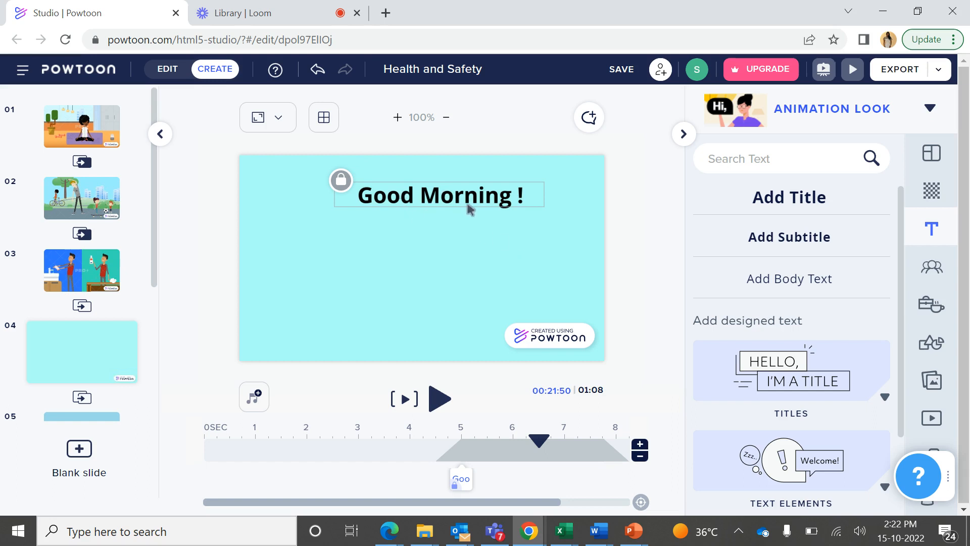
pyautogui.click(399, 254)
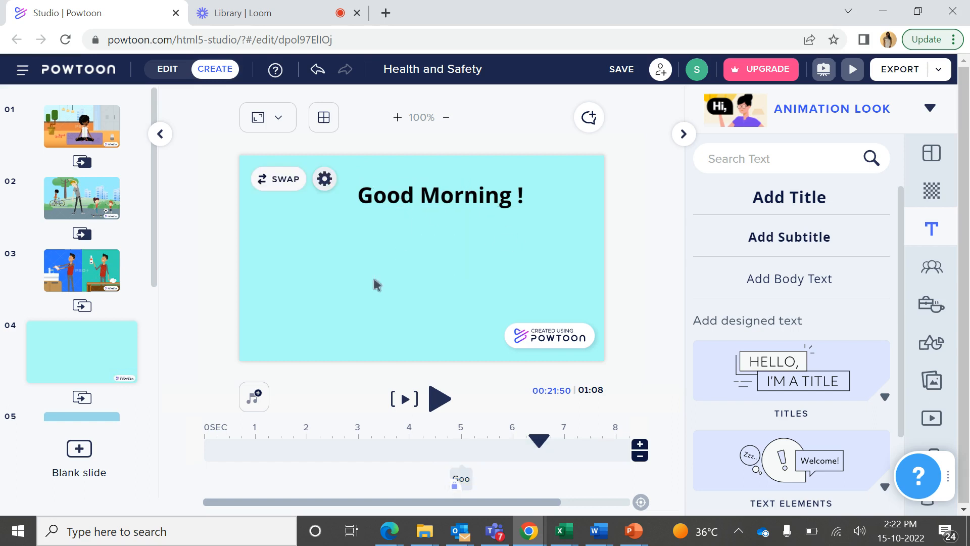
pyautogui.click(461, 203)
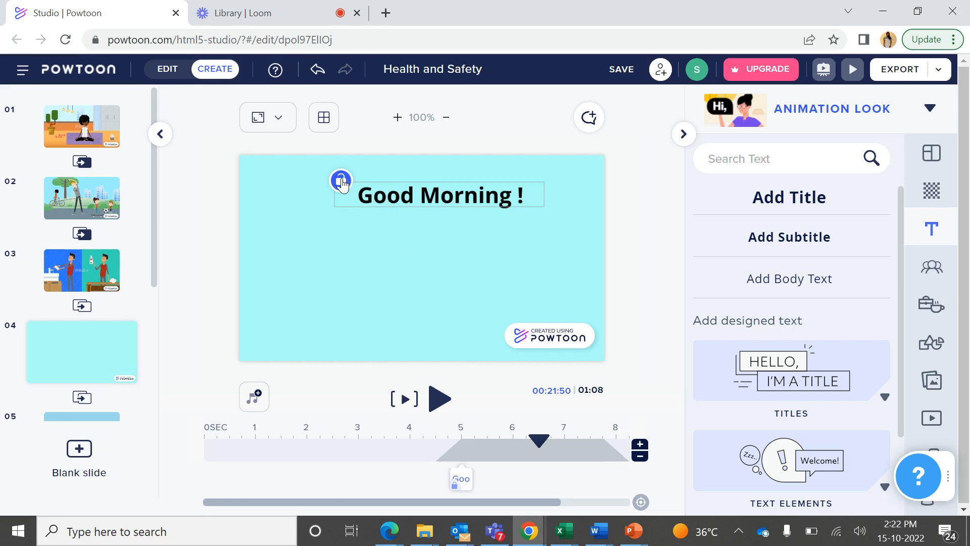
pyautogui.click(342, 183)
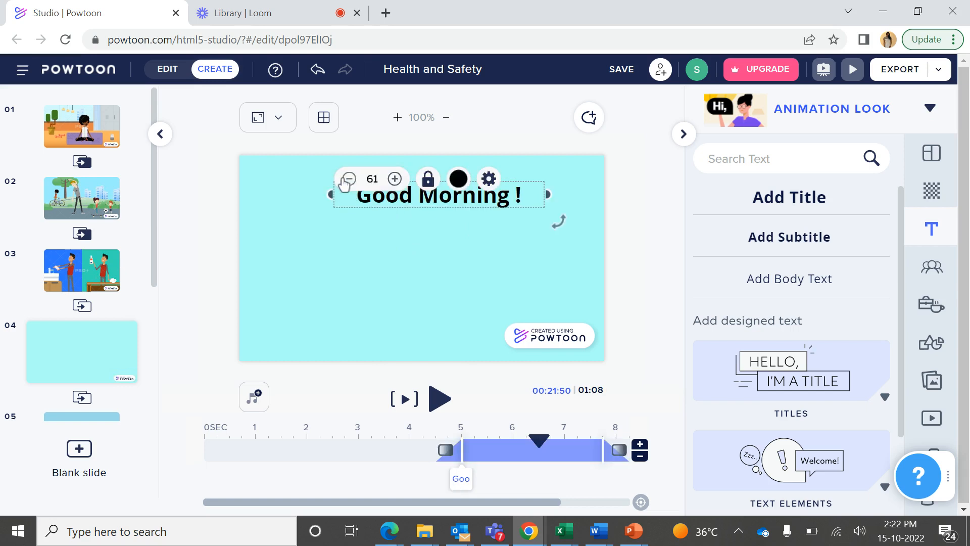
# Try basic red and custom turquoise and blue (#4640FF) from the color spectrum on the title text
pyautogui.click(460, 180)
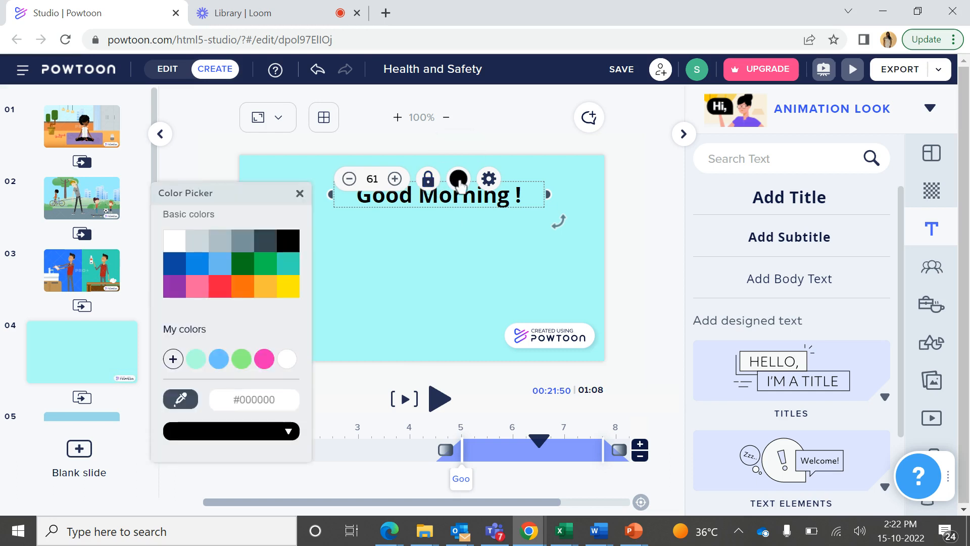
pyautogui.click(220, 286)
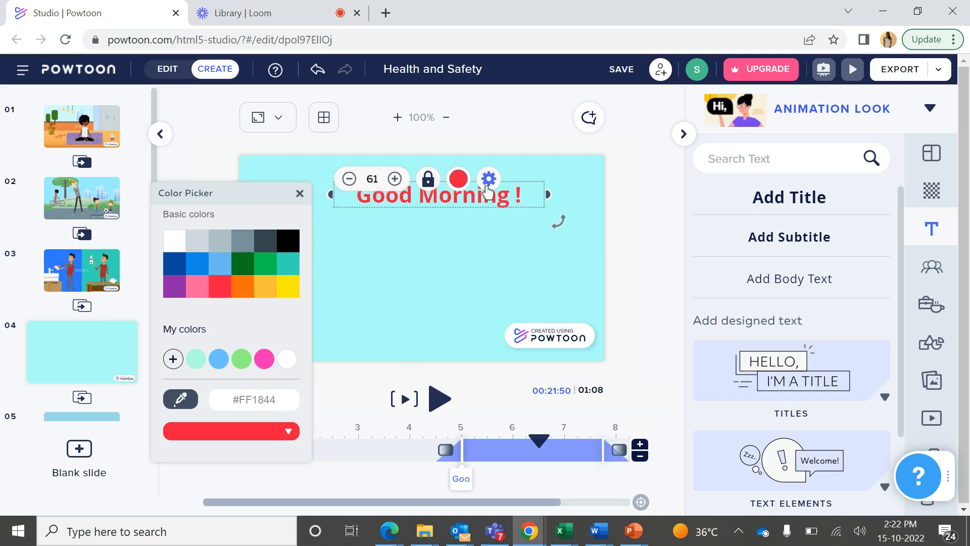
pyautogui.click(225, 434)
pyautogui.click(226, 466)
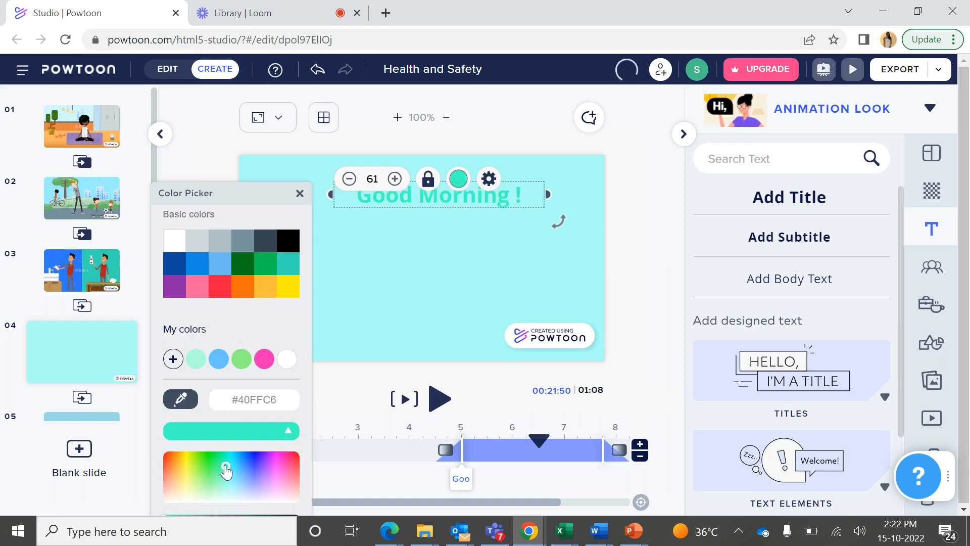
pyautogui.click(257, 470)
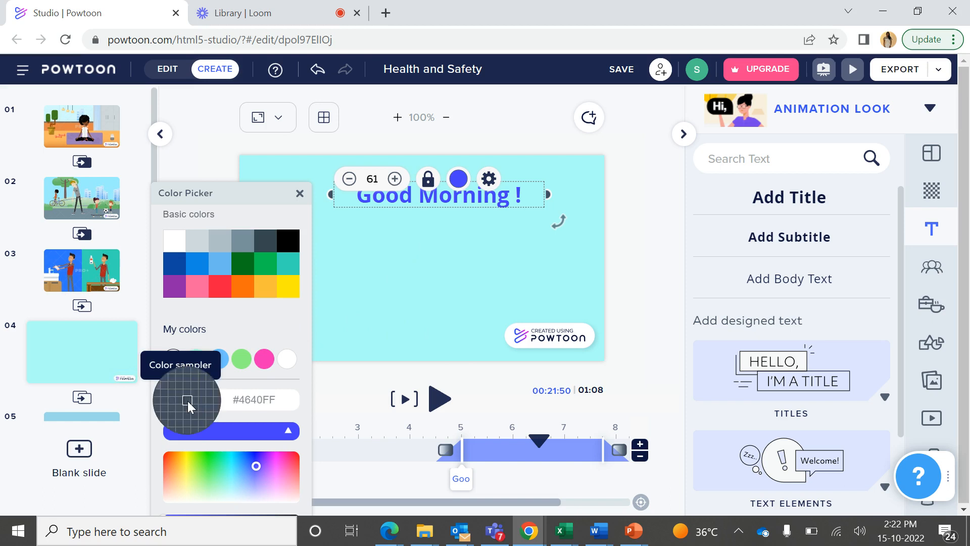
# Color the title magenta by sampling the color from the Powtoon logo on the slide
pyautogui.click(187, 402)
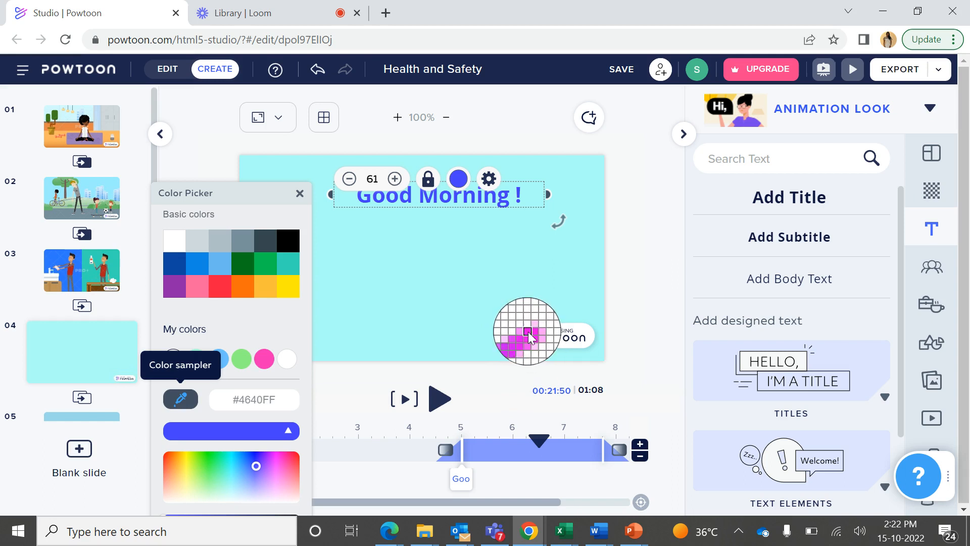
pyautogui.click(529, 331)
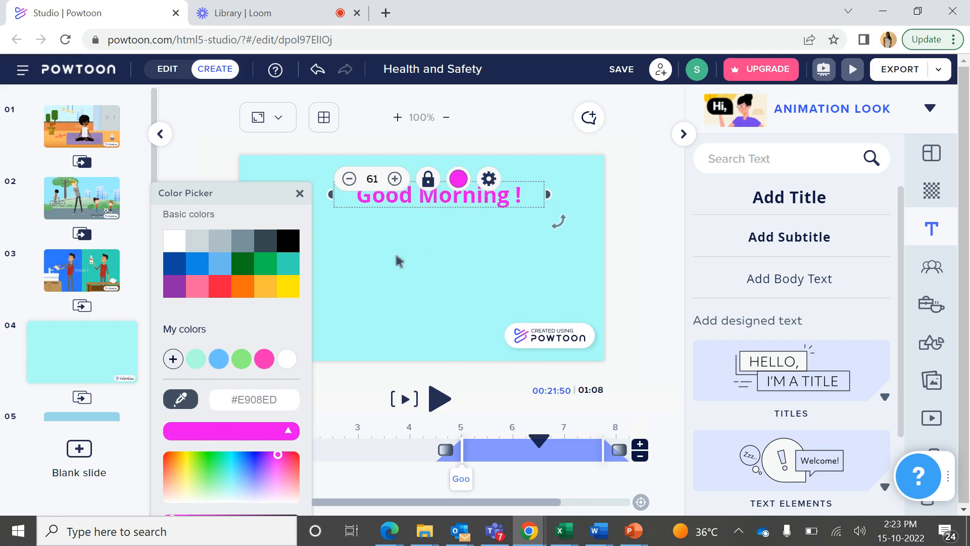
# Try the Bonjour (Parisienne) font on the title and settle on Sophisticated (Amatic)
pyautogui.click(487, 181)
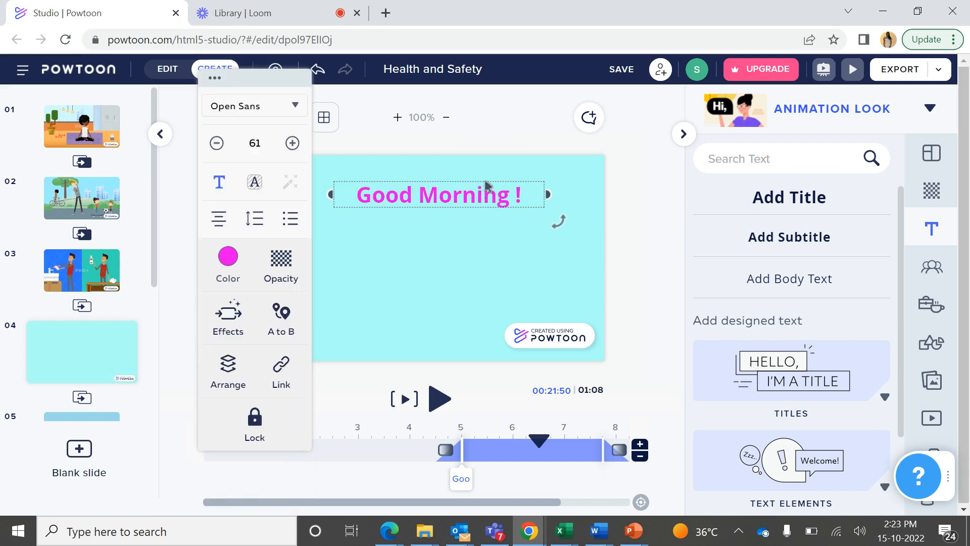
pyautogui.click(292, 107)
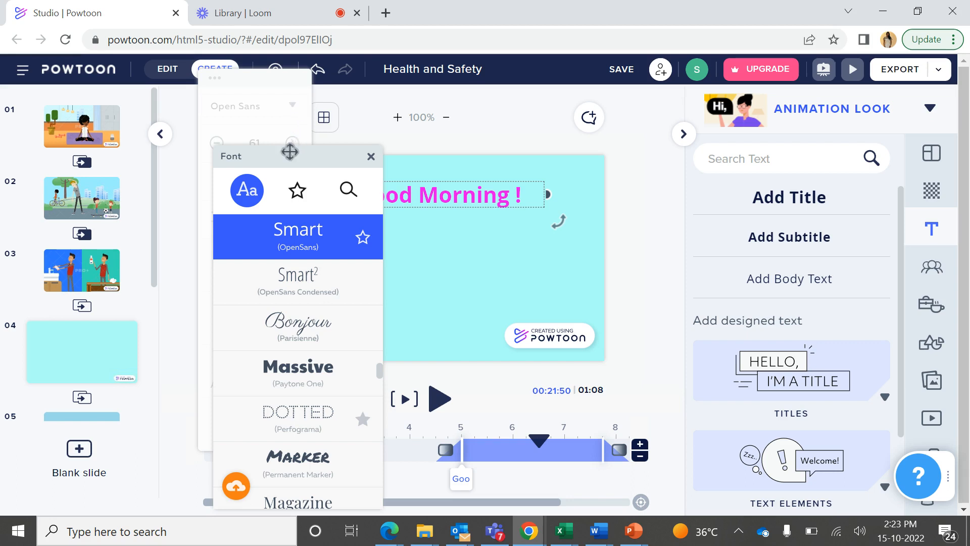
pyautogui.click(308, 336)
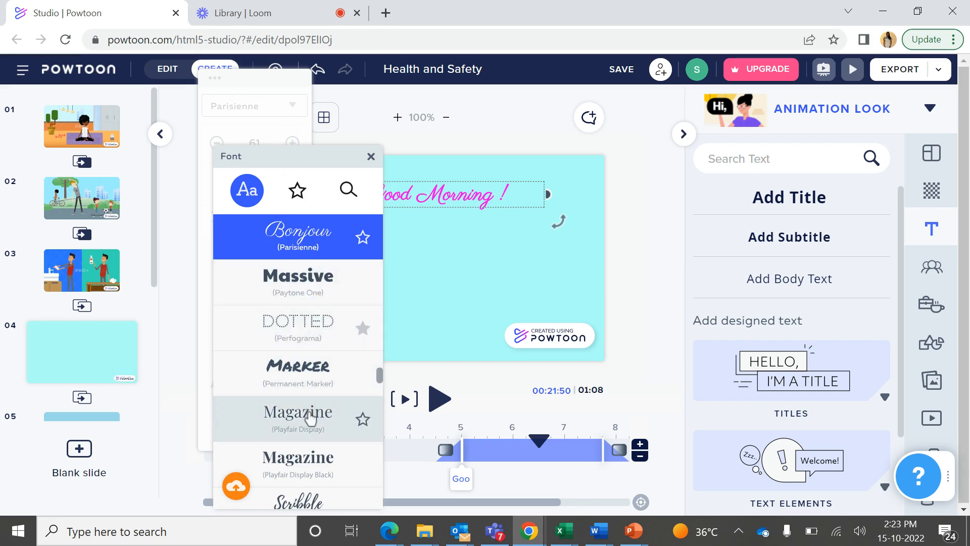
pyautogui.moveTo(380, 379); pyautogui.dragTo(380, 216)
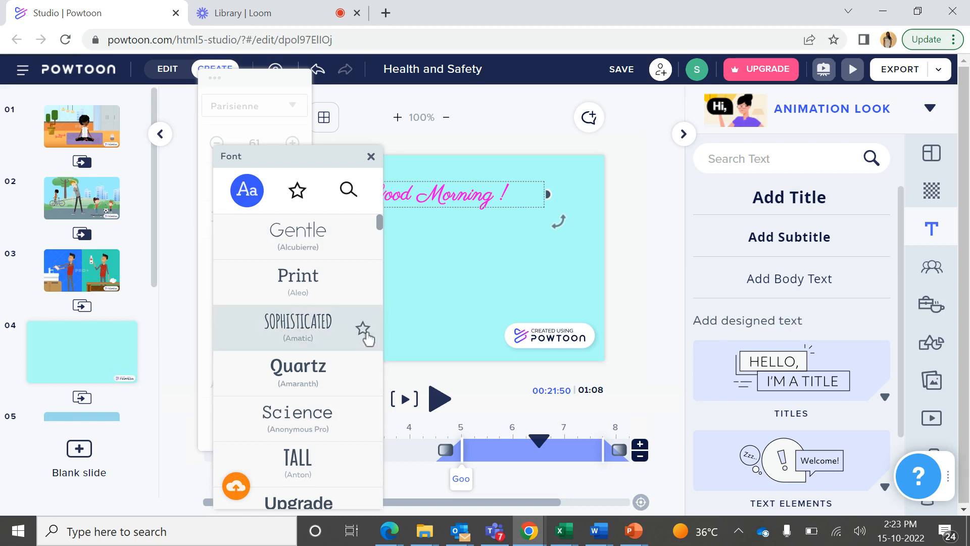
pyautogui.click(320, 332)
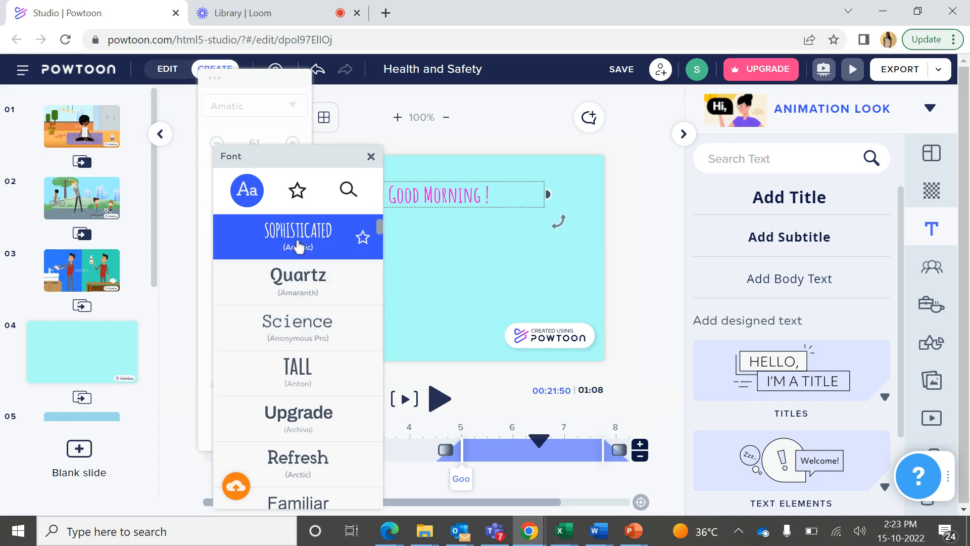
# Add the Sophisticated (Amatic) font to the favorites, check the favorites list and the font search, and close the font picker
pyautogui.click(363, 239)
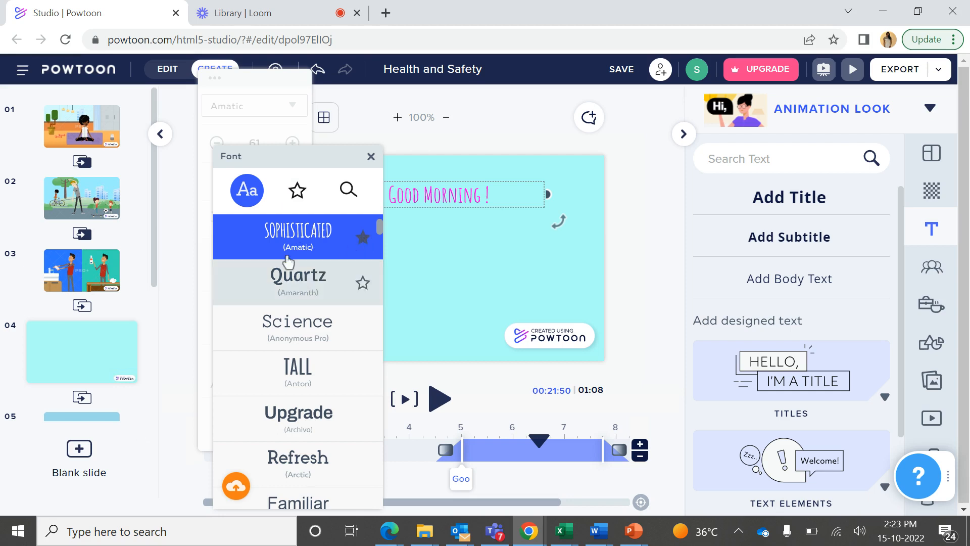
pyautogui.click(298, 191)
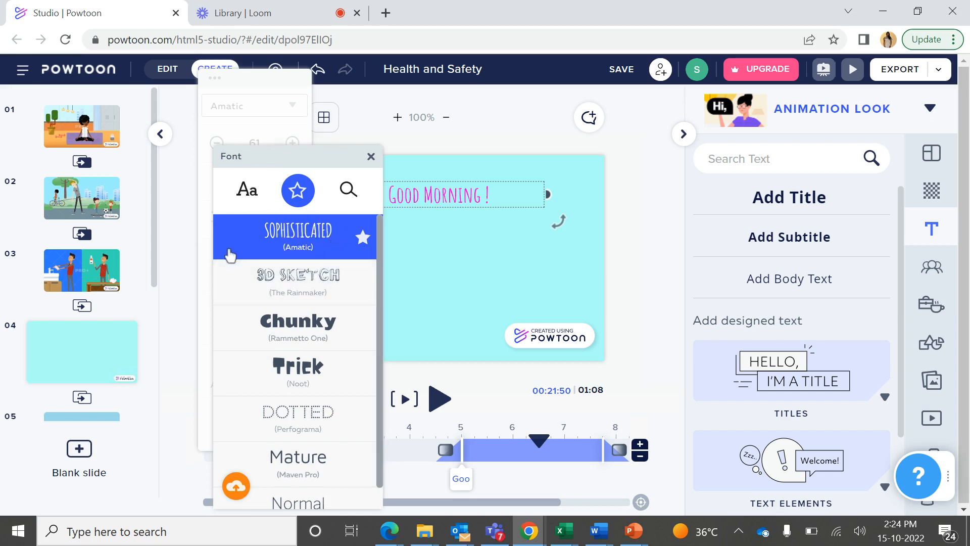
pyautogui.click(247, 191)
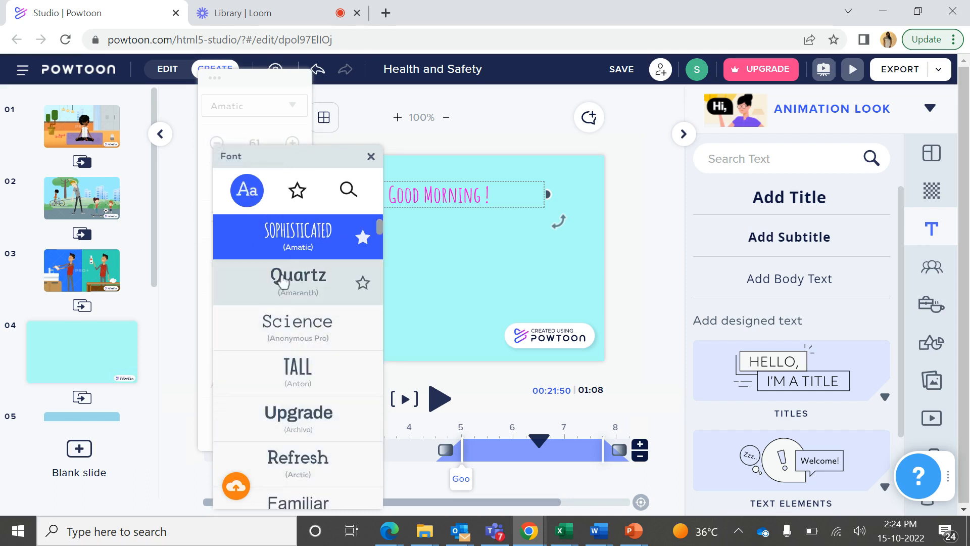
pyautogui.click(298, 192)
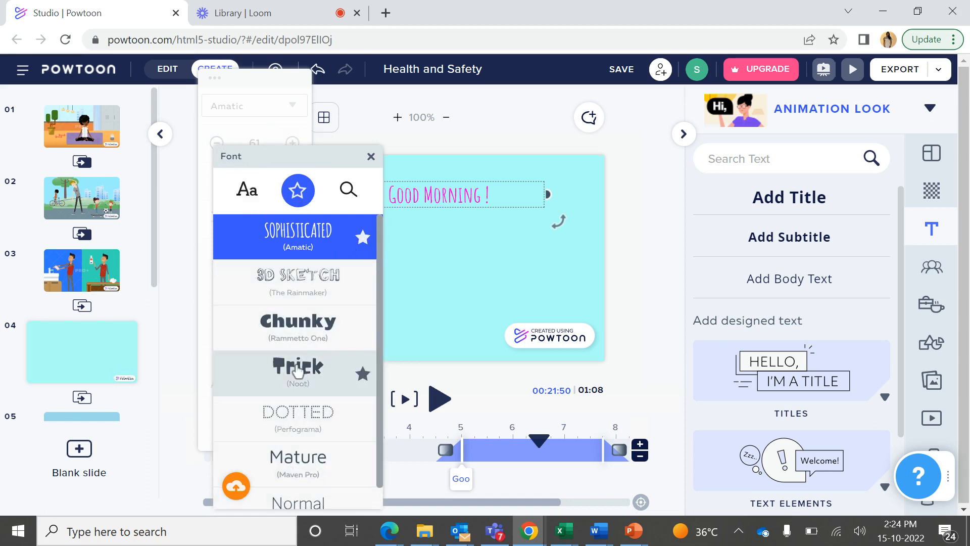
pyautogui.click(347, 191)
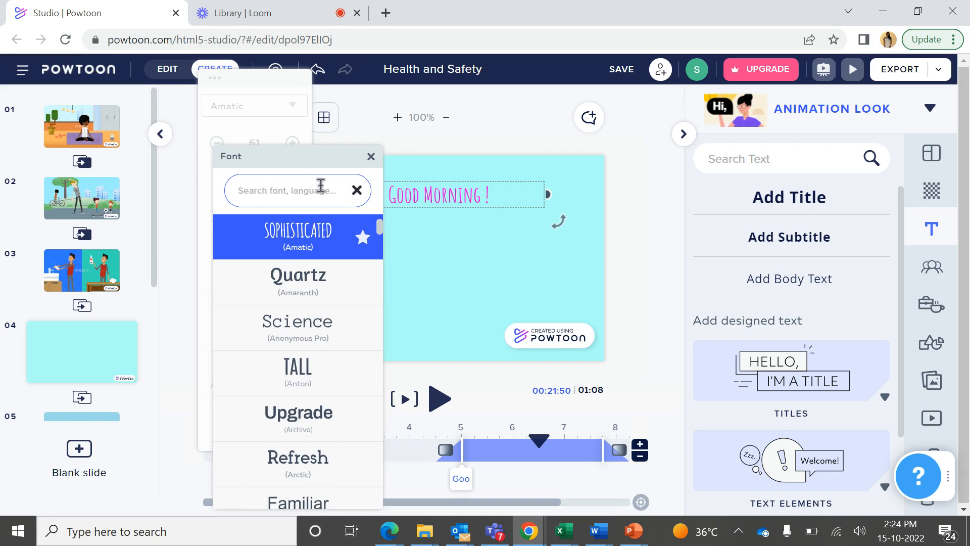
pyautogui.click(371, 158)
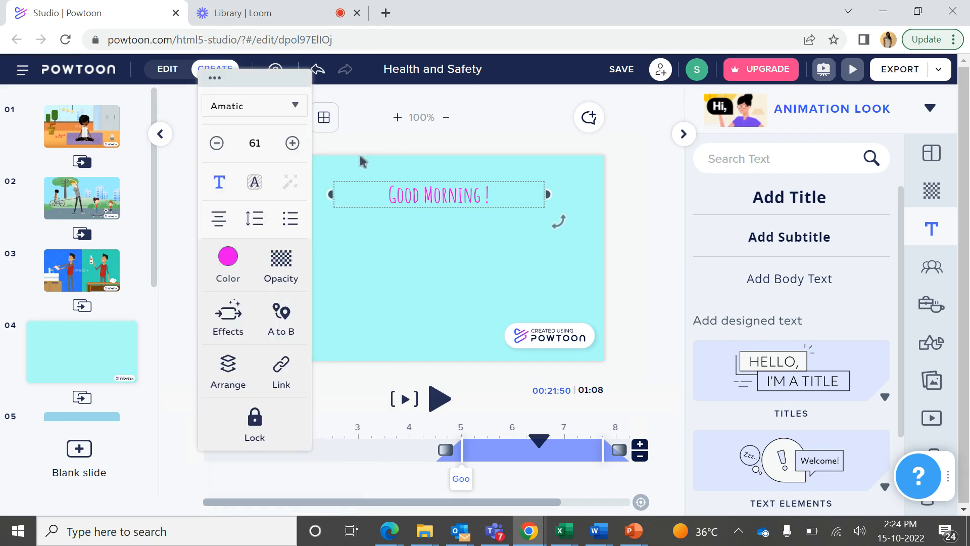
# Try font size 96 from the preset sizes on the "Good Morning !" title
pyautogui.click(255, 145)
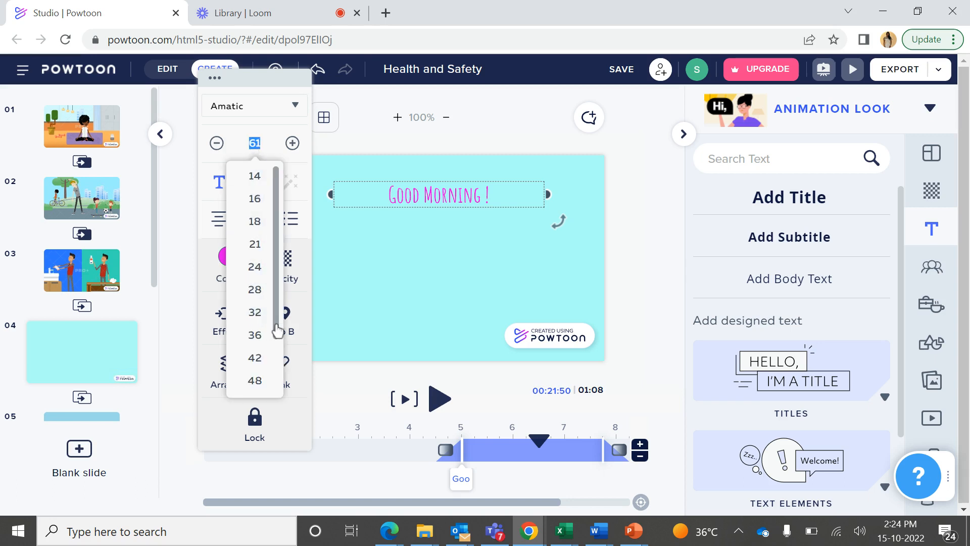
pyautogui.scroll(-1, 277, 338)
pyautogui.moveTo(278, 339); pyautogui.dragTo(258, 389)
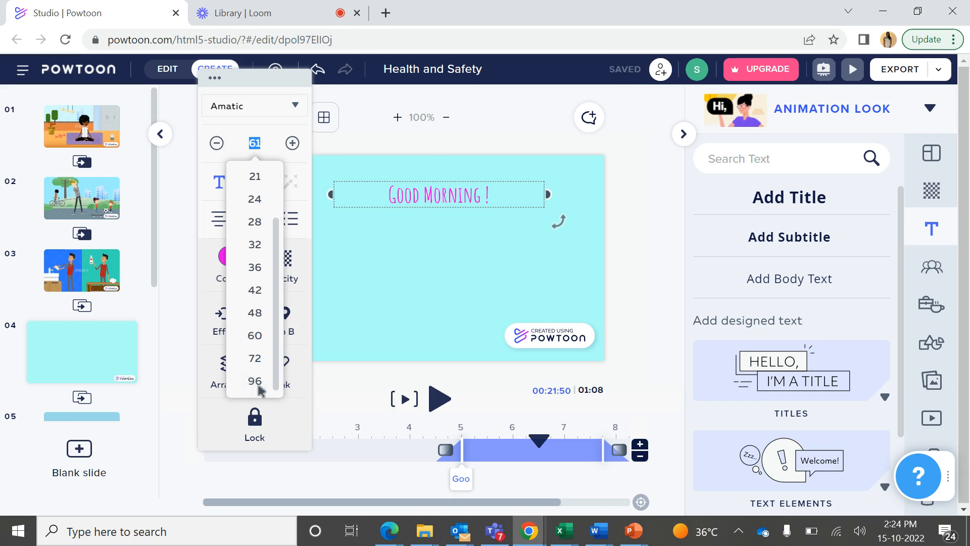
pyautogui.click(258, 388)
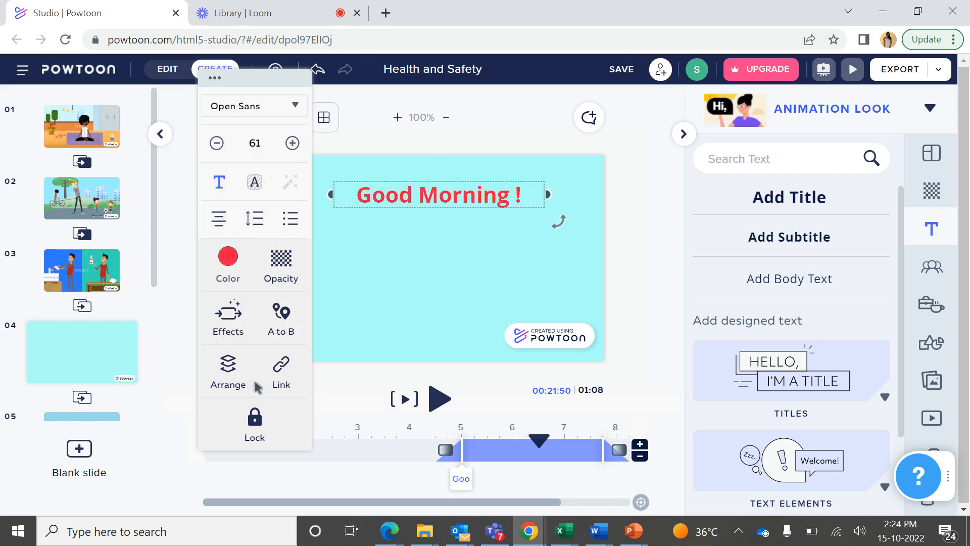
# Apply the Bonjour (Parisienne) font to the title and add that font to the favorites
pyautogui.click(299, 110)
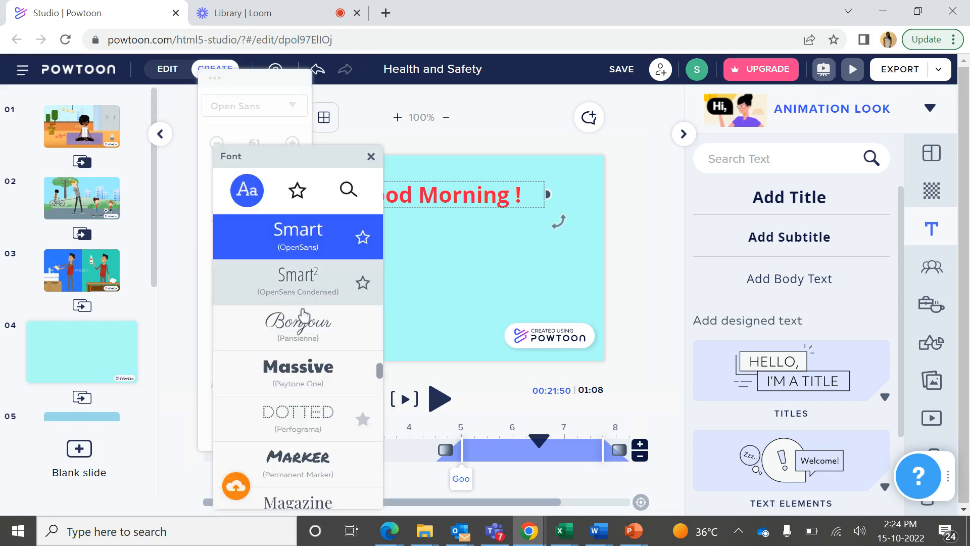
pyautogui.click(302, 334)
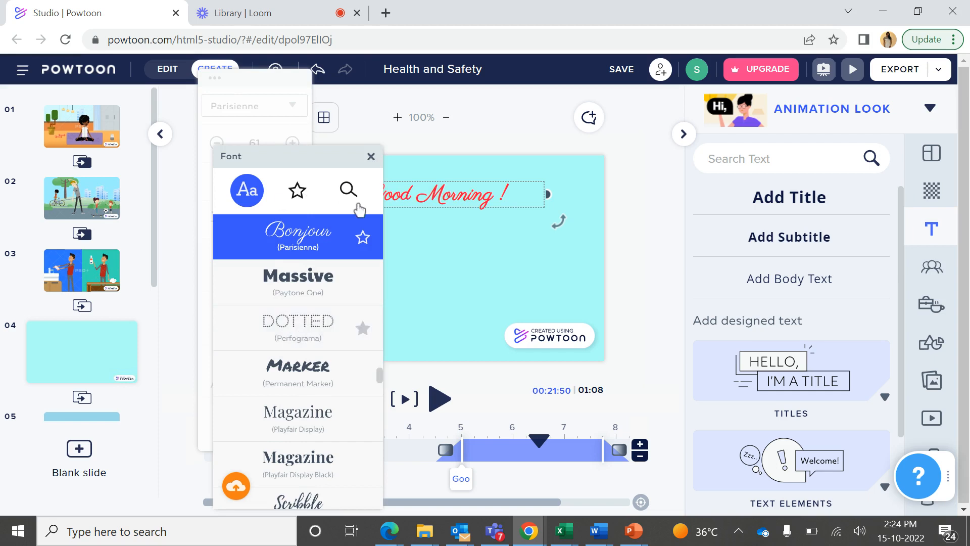
pyautogui.click(362, 240)
pyautogui.click(371, 157)
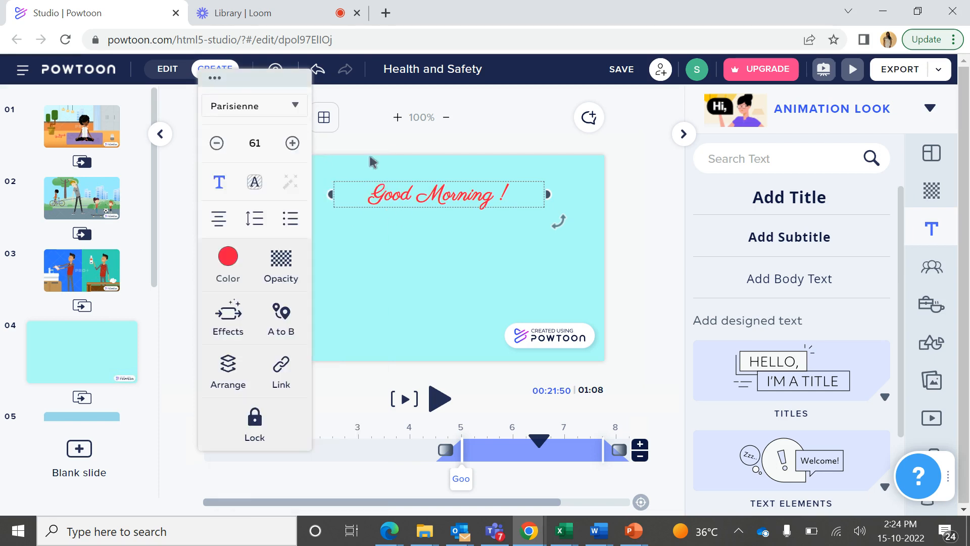
# Look at the title's text style options and change its font to the favorite Chunky (Rammetto One)
pyautogui.click(219, 183)
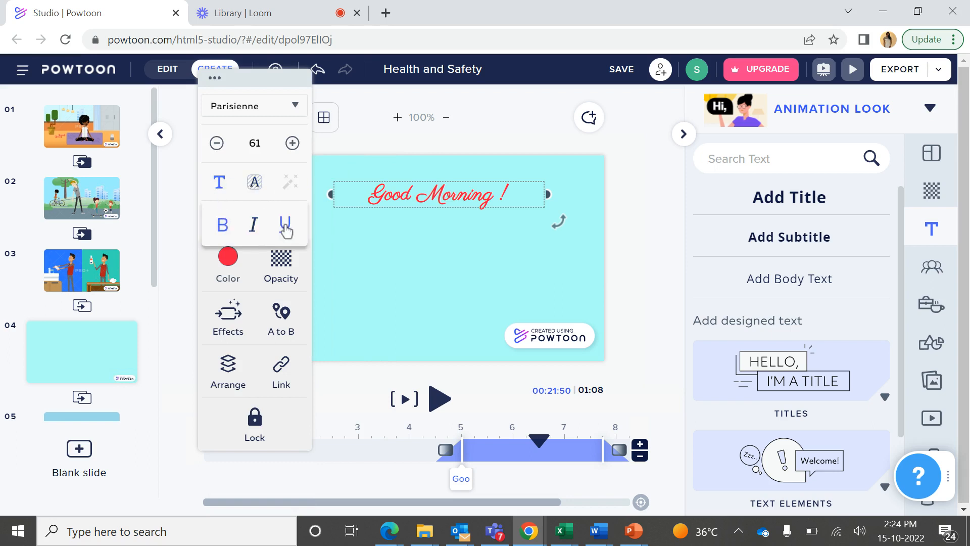
pyautogui.click(220, 185)
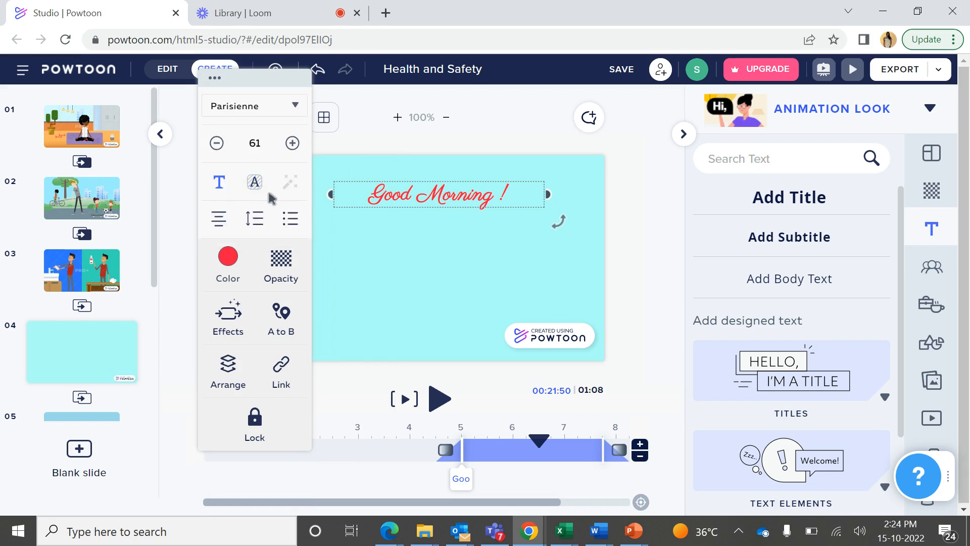
pyautogui.click(292, 112)
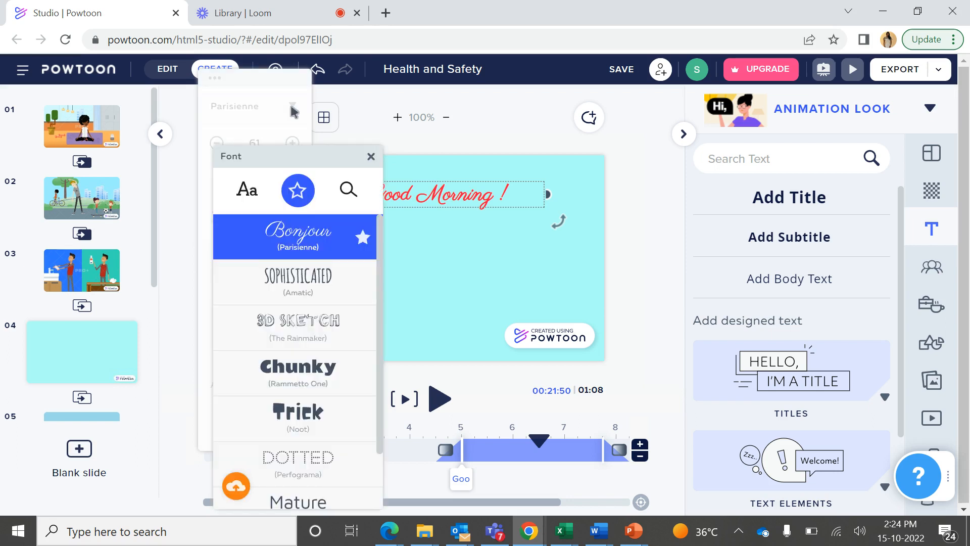
pyautogui.click(315, 389)
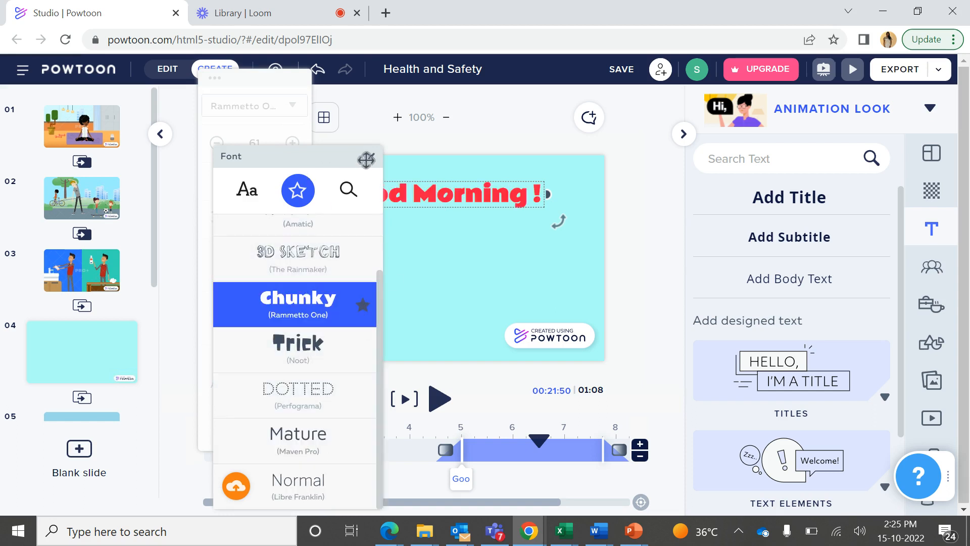
pyautogui.click(371, 159)
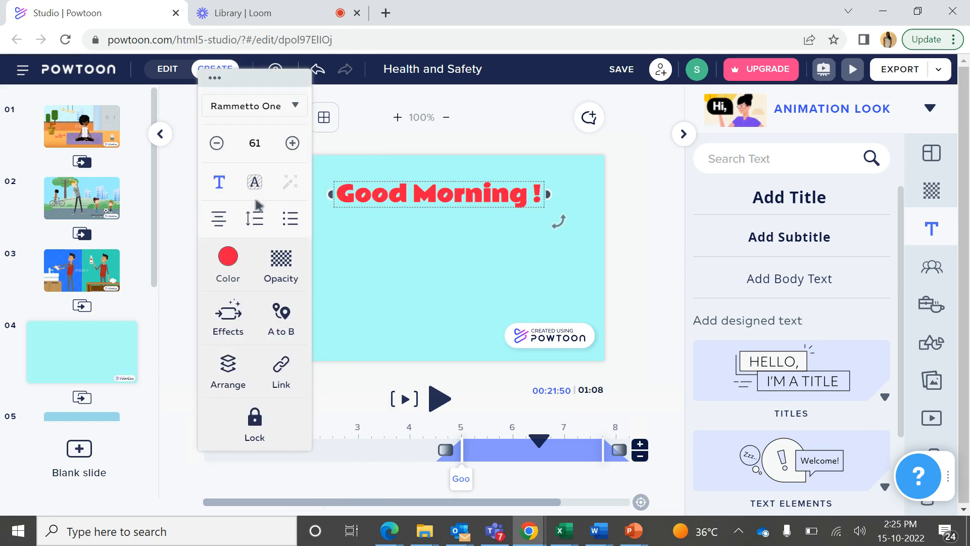
# Toggle bold off and on for the title text and leave it turned off
pyautogui.click(219, 186)
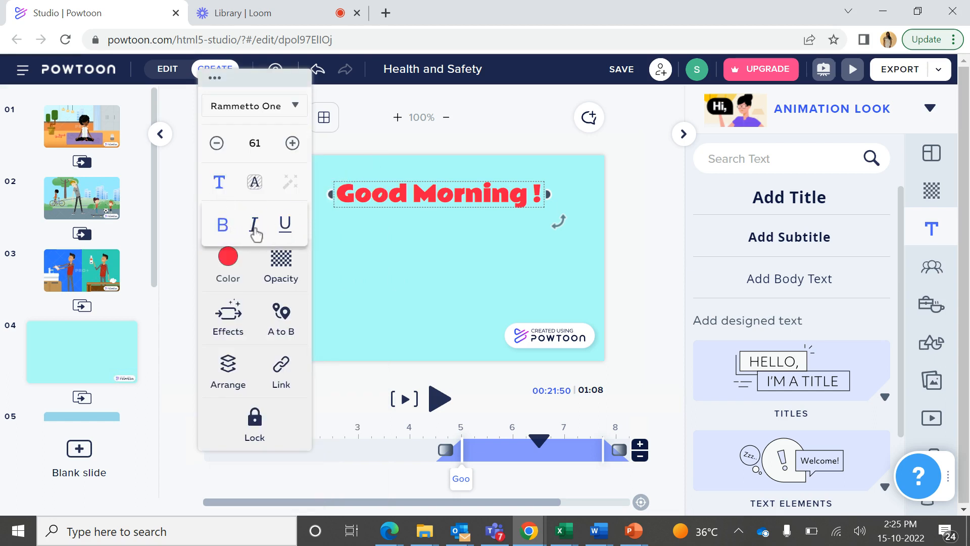
pyautogui.click(226, 230)
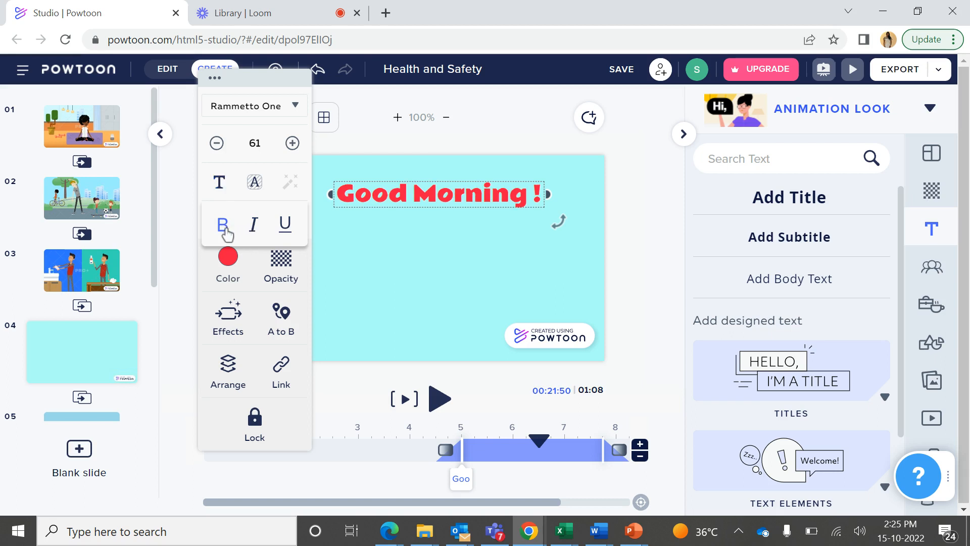
pyautogui.moveTo(221, 185)
pyautogui.click(226, 225)
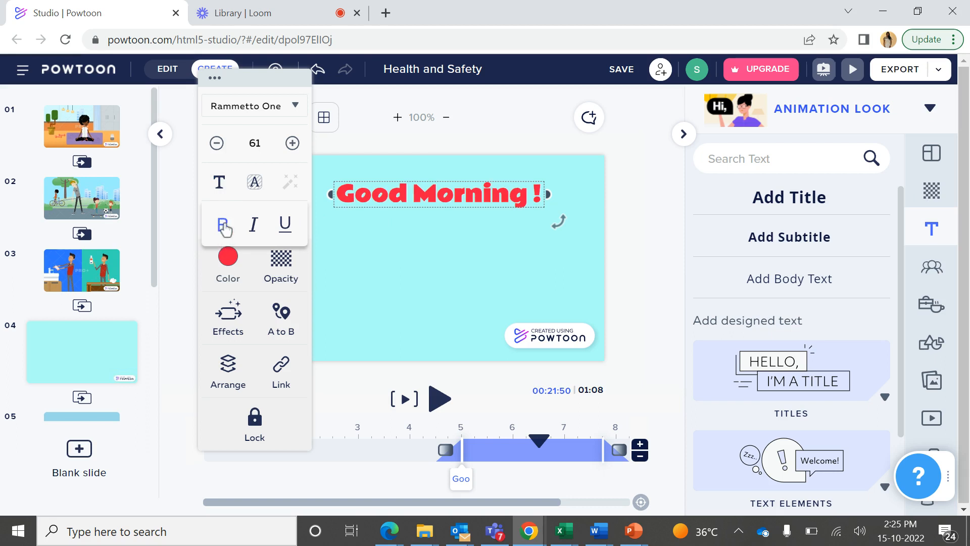
pyautogui.click(225, 225)
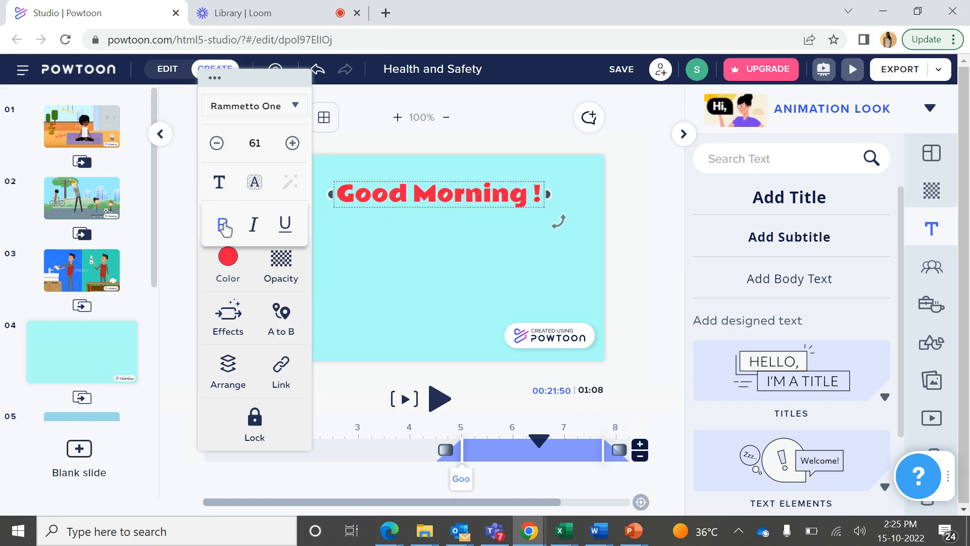
# Try italic and underline one after the other on the title, removing each again
pyautogui.click(255, 233)
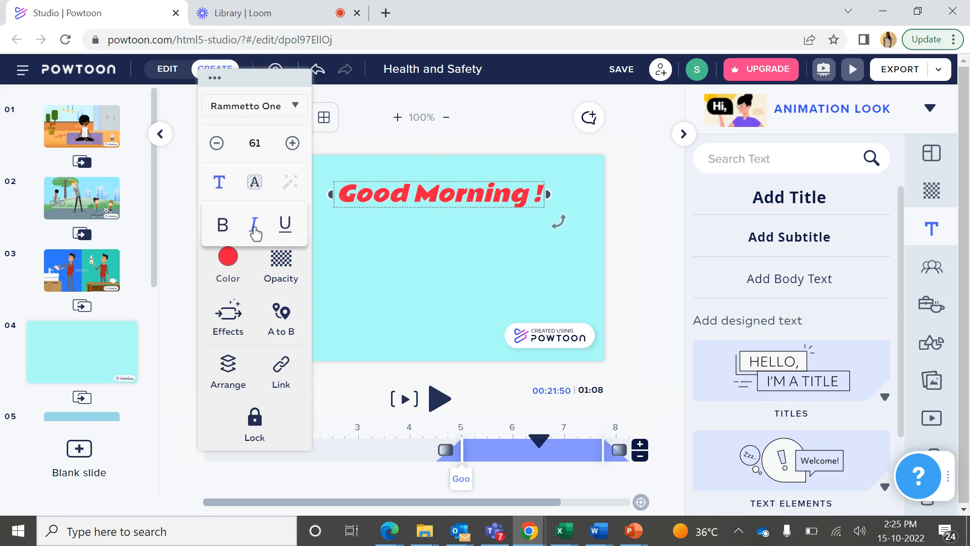
pyautogui.click(255, 233)
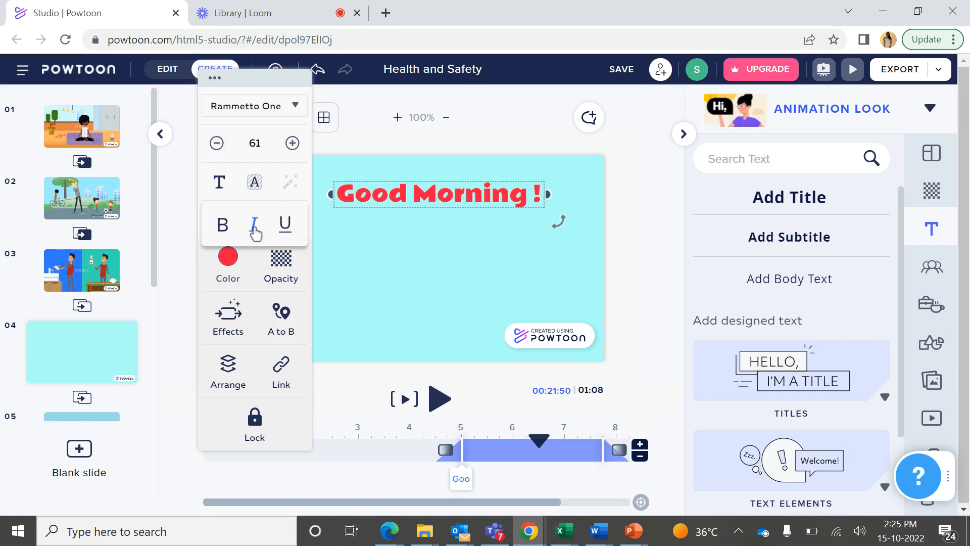
pyautogui.click(284, 226)
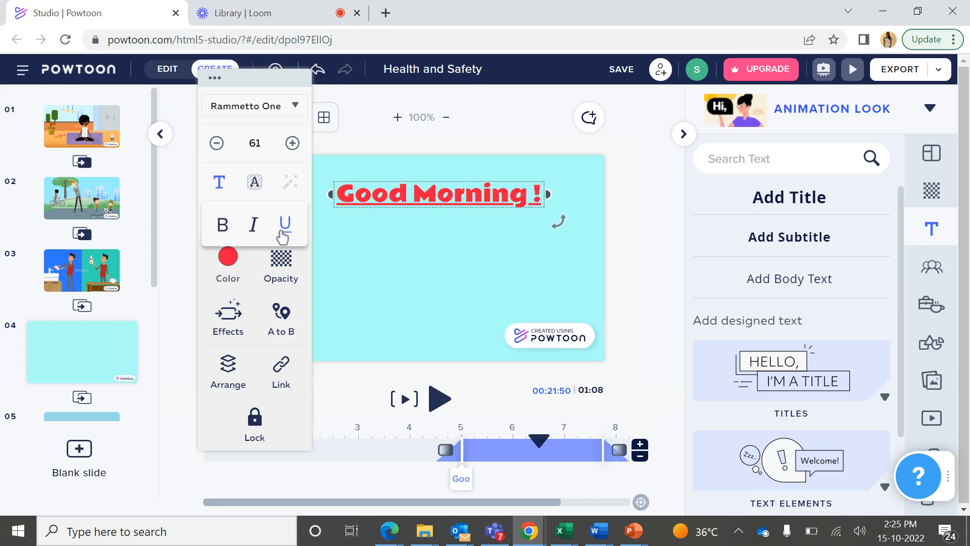
pyautogui.click(282, 234)
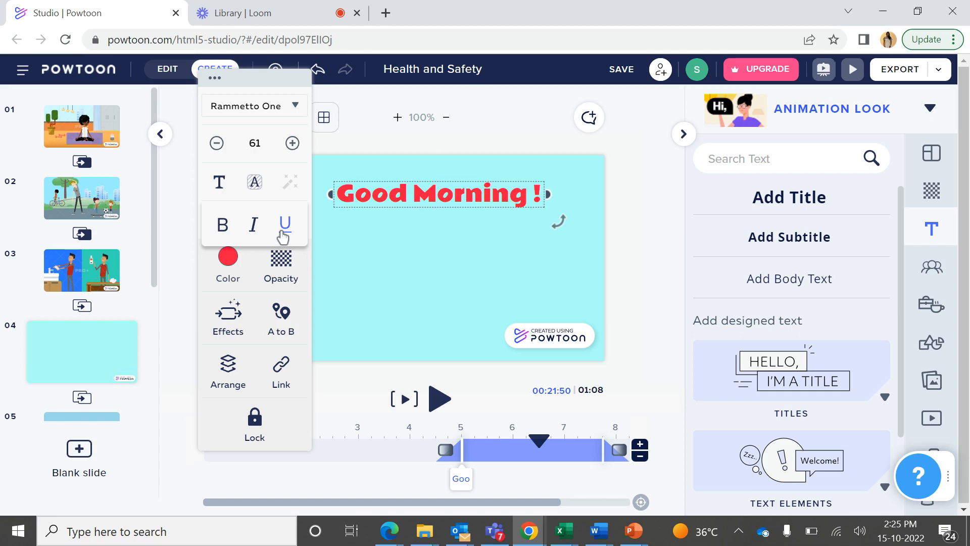
# Color only the letter "d" of "Good" yellow-orange (#F9BF3A) and make it italic and underlined
pyautogui.click(358, 199)
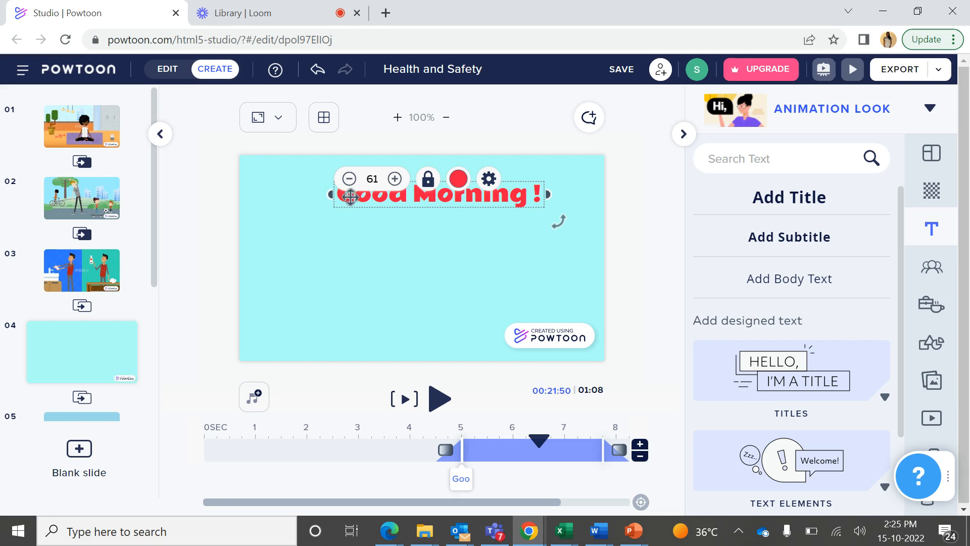
pyautogui.click(361, 197)
pyautogui.moveTo(391, 198); pyautogui.dragTo(402, 199)
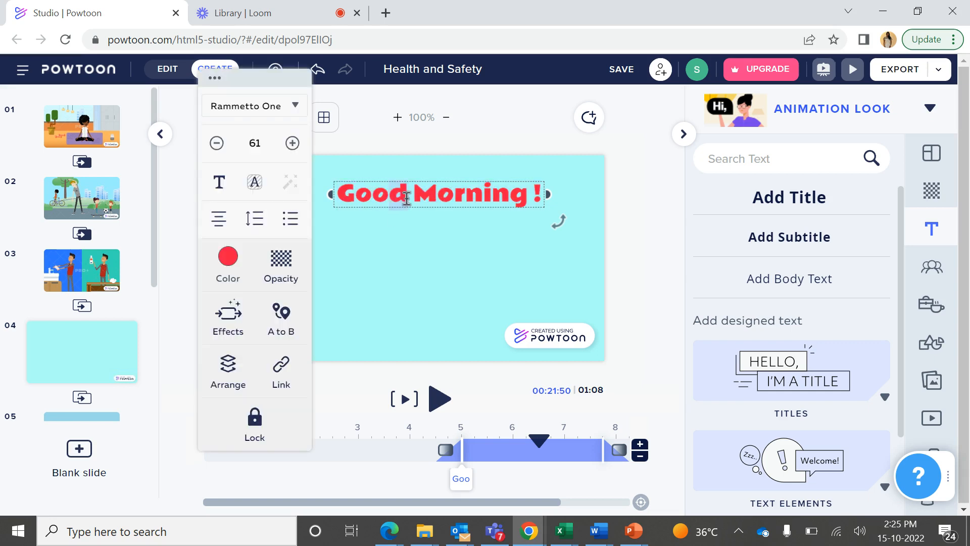
pyautogui.click(234, 258)
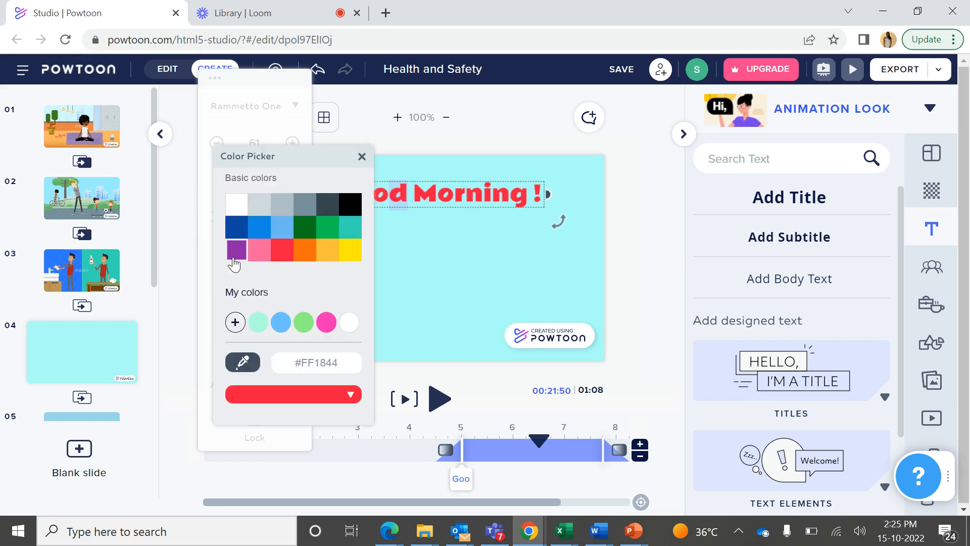
pyautogui.click(322, 258)
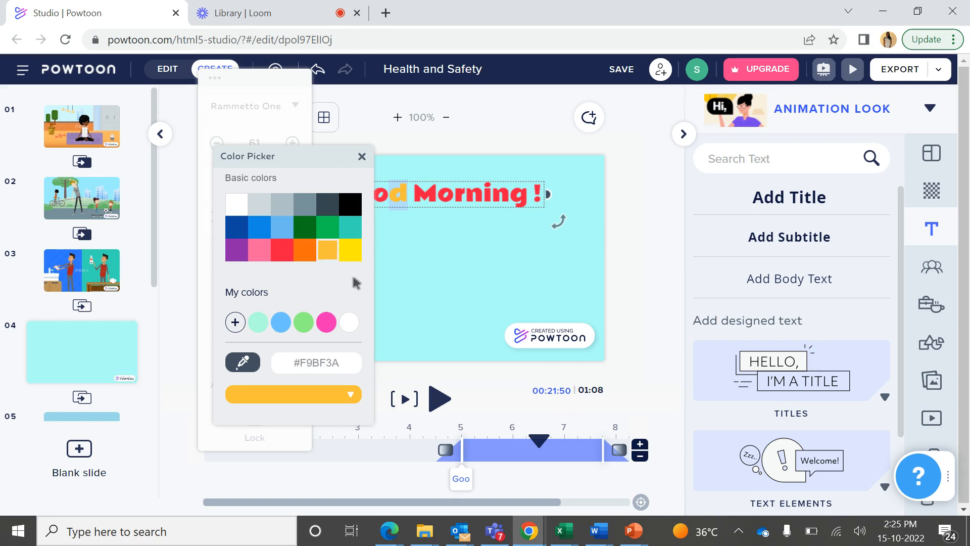
pyautogui.click(361, 157)
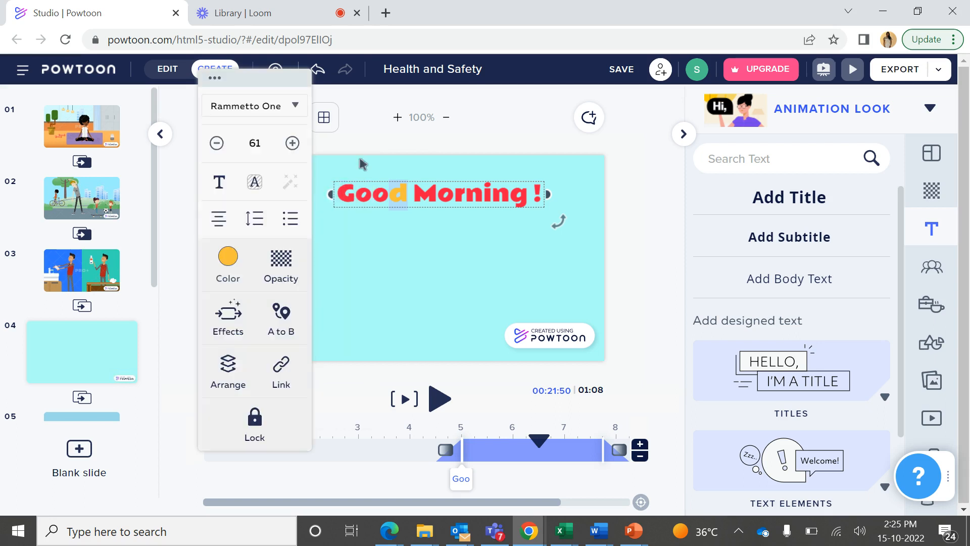
pyautogui.click(222, 185)
pyautogui.click(355, 214)
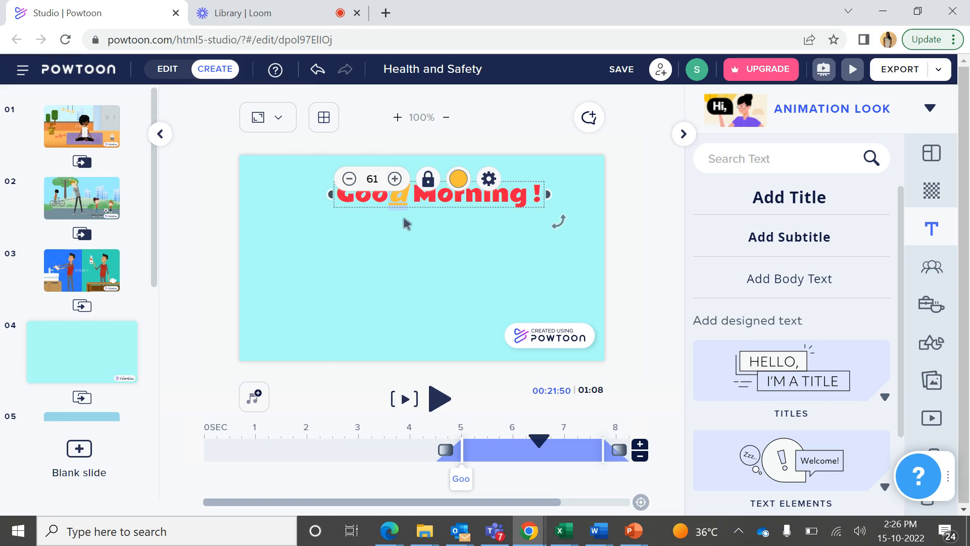
# Select the letter "o" in "Morning" and increase the title's font size to 71
pyautogui.click(438, 201)
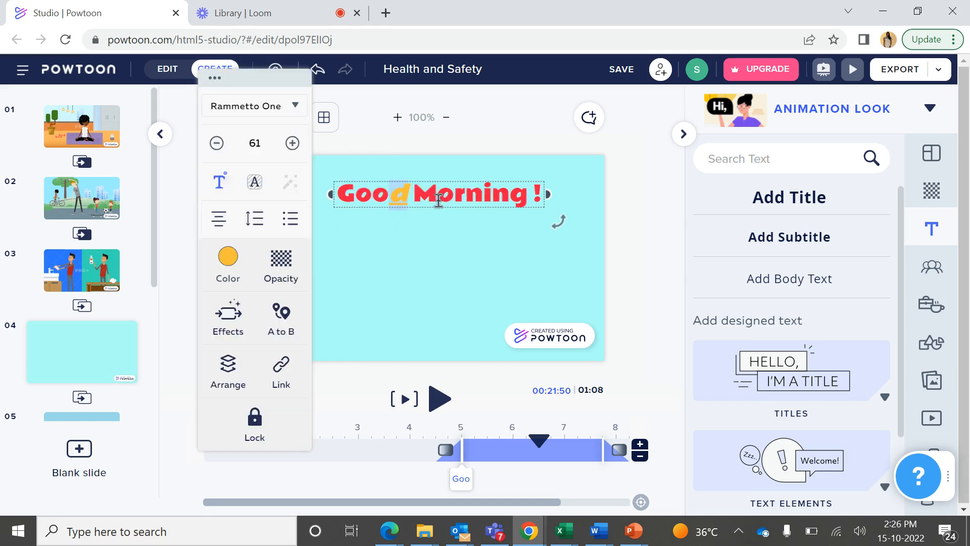
pyautogui.click(438, 194)
pyautogui.hotkey('shift', 'Right')
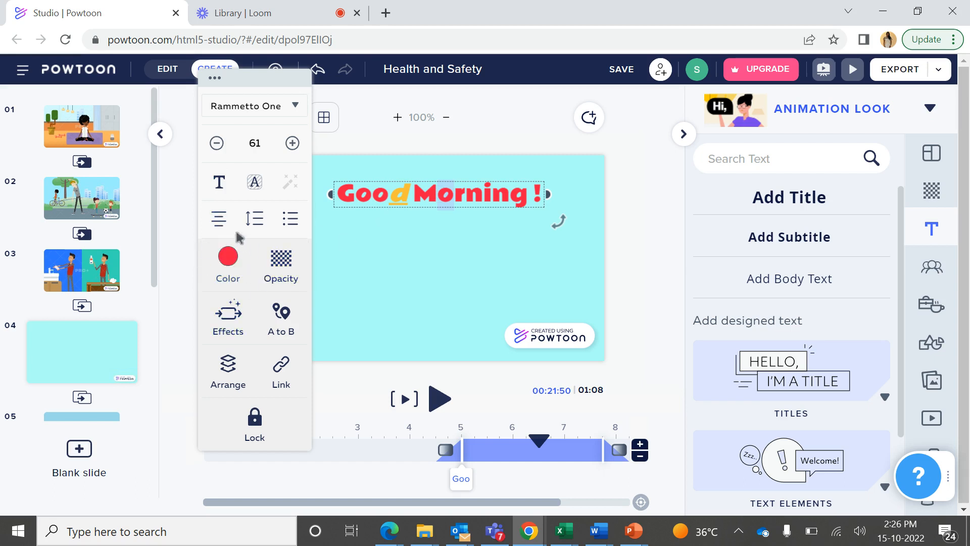
pyautogui.moveTo(224, 222)
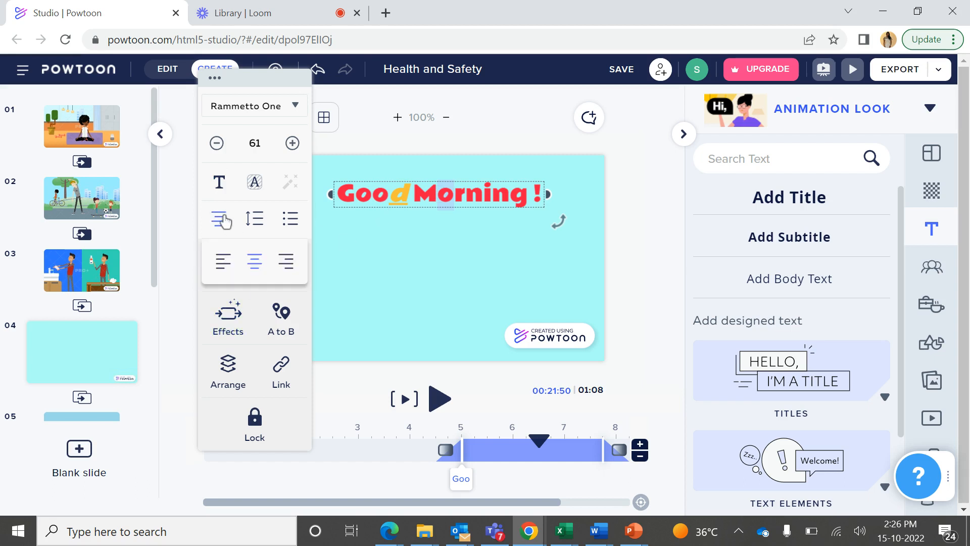
pyautogui.click(293, 143)
pyautogui.click(292, 144)
pyautogui.click(293, 144)
pyautogui.click(292, 144)
pyautogui.click(292, 144)
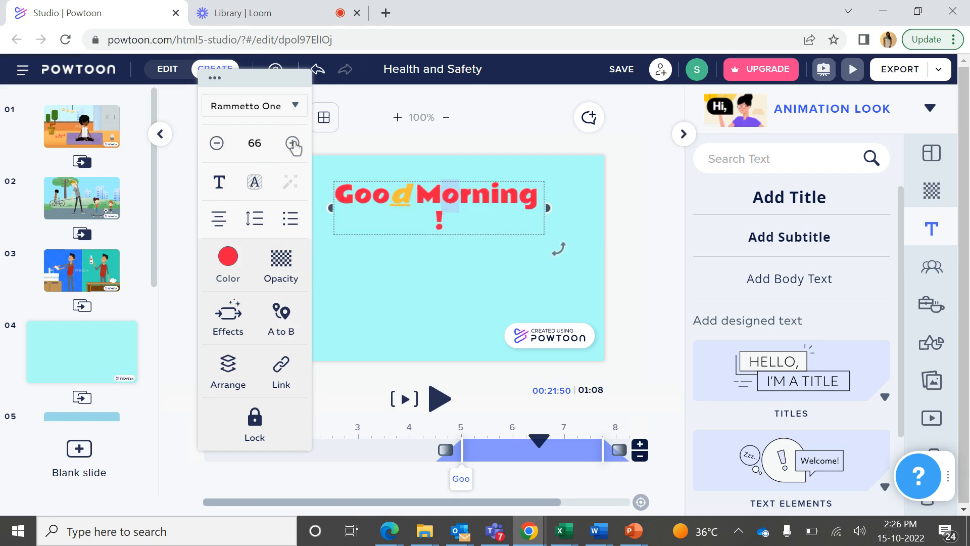
pyautogui.click(292, 144)
pyautogui.click(293, 143)
# Increase the title's font size to 77
pyautogui.click(292, 143)
pyautogui.click(292, 144)
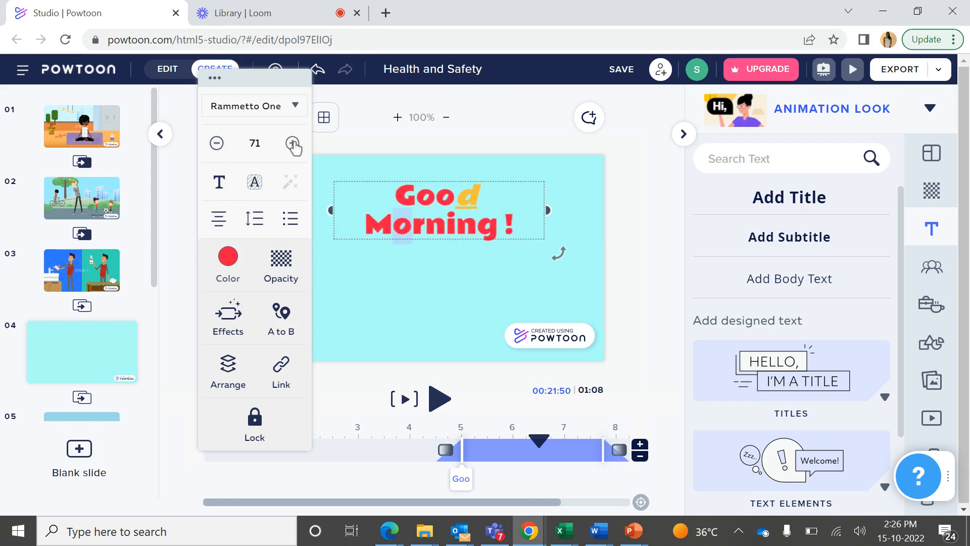
pyautogui.click(292, 143)
pyautogui.click(293, 144)
pyautogui.click(292, 144)
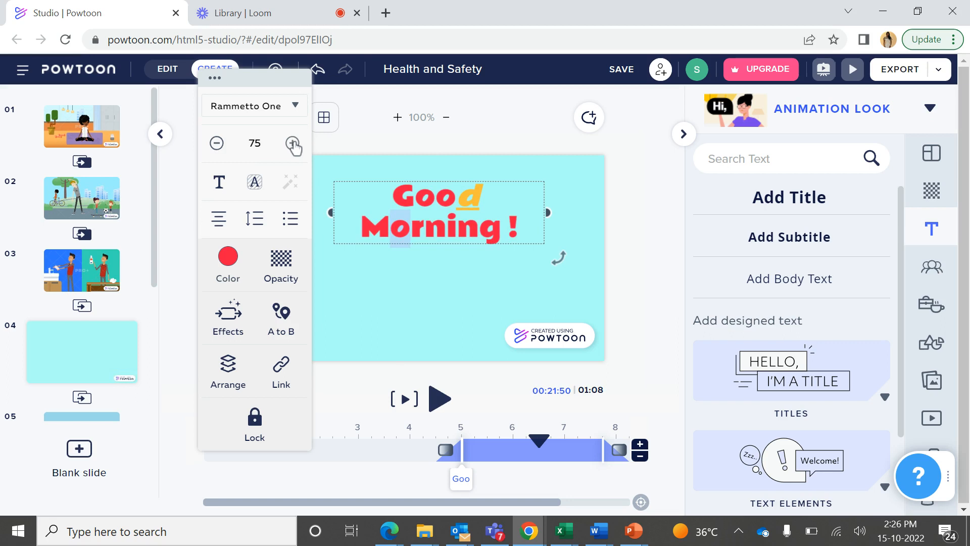
pyautogui.click(292, 143)
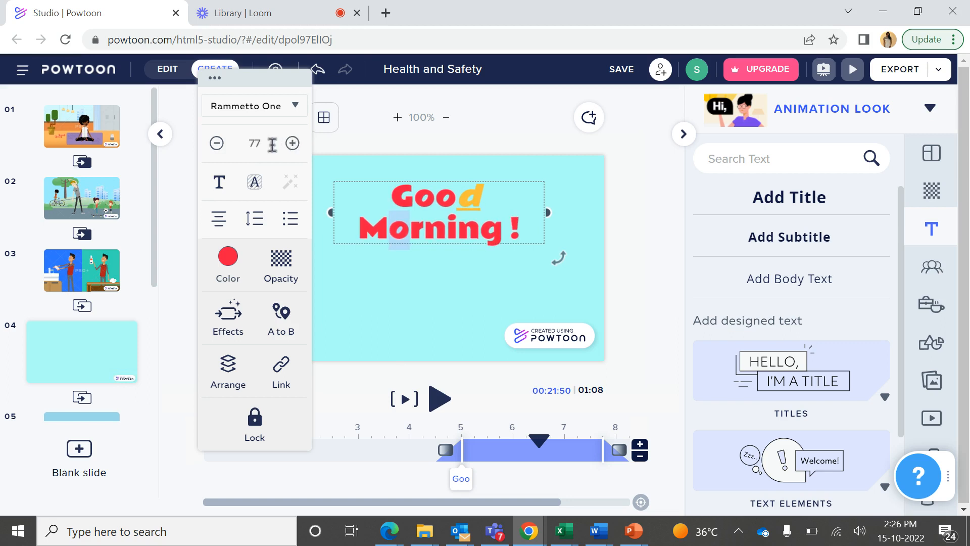
# Reduce the title's font size to 61 so the whole text fits on one line
pyautogui.click(217, 143)
pyautogui.click(217, 144)
pyautogui.click(217, 144)
pyautogui.click(217, 143)
pyautogui.click(217, 143)
pyautogui.click(217, 143)
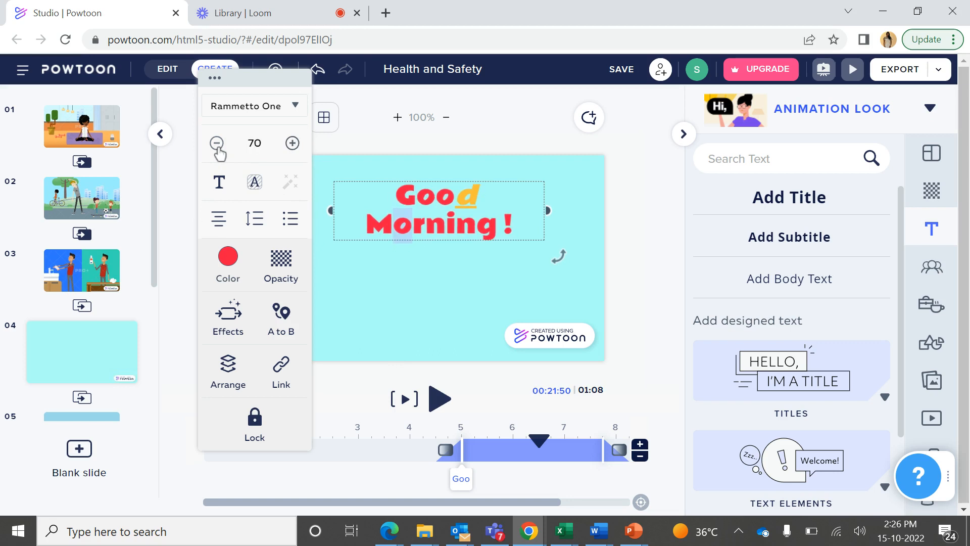
pyautogui.click(217, 144)
pyautogui.click(218, 144)
pyautogui.click(217, 143)
pyautogui.click(217, 144)
pyautogui.click(217, 144)
pyautogui.click(217, 144)
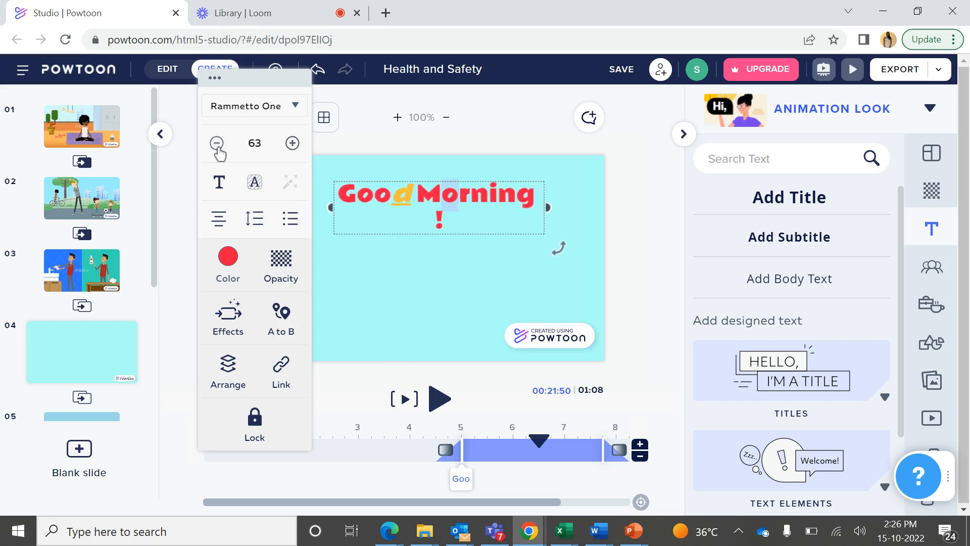
pyautogui.click(218, 144)
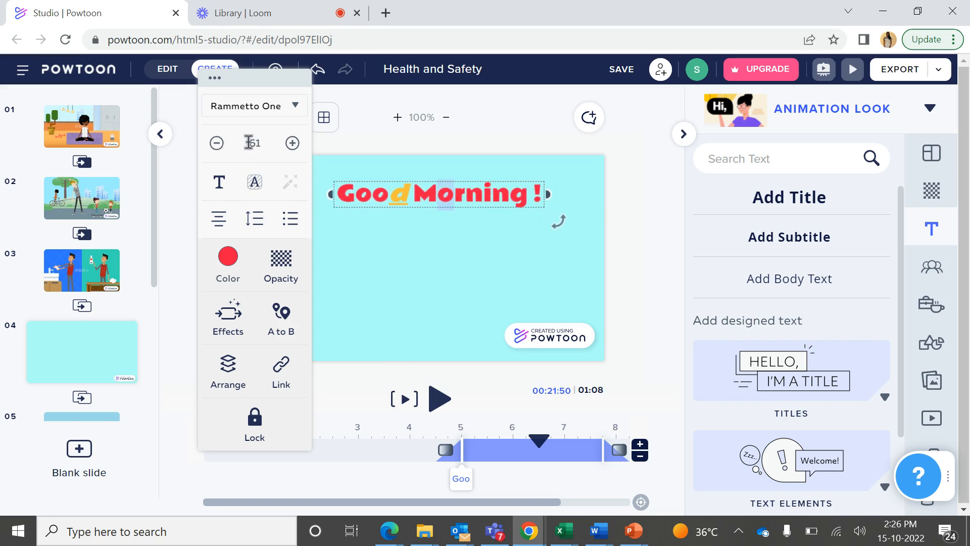
# Try the 3D Sketch (The Rainmaker) font on the title and switch back to Chunky (Rammetto One)
pyautogui.click(294, 118)
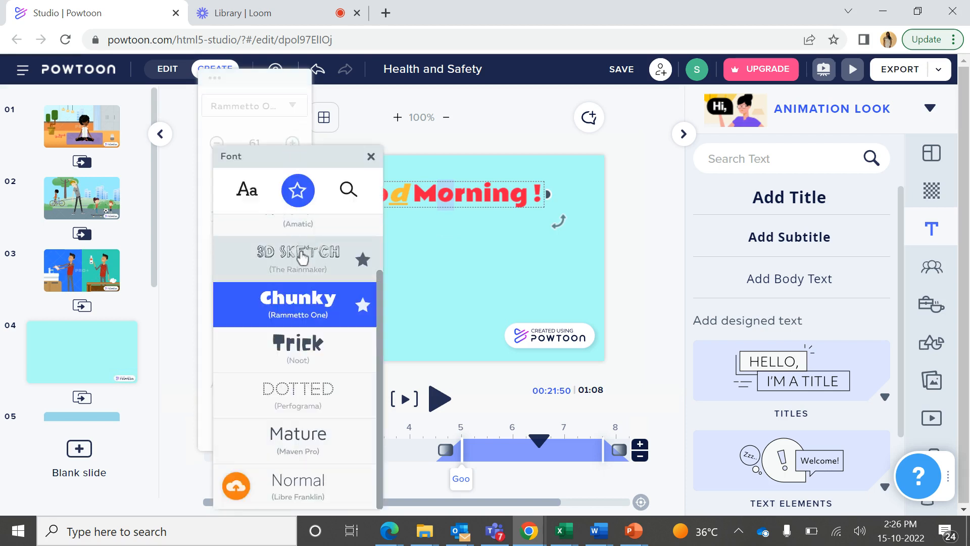
pyautogui.click(302, 259)
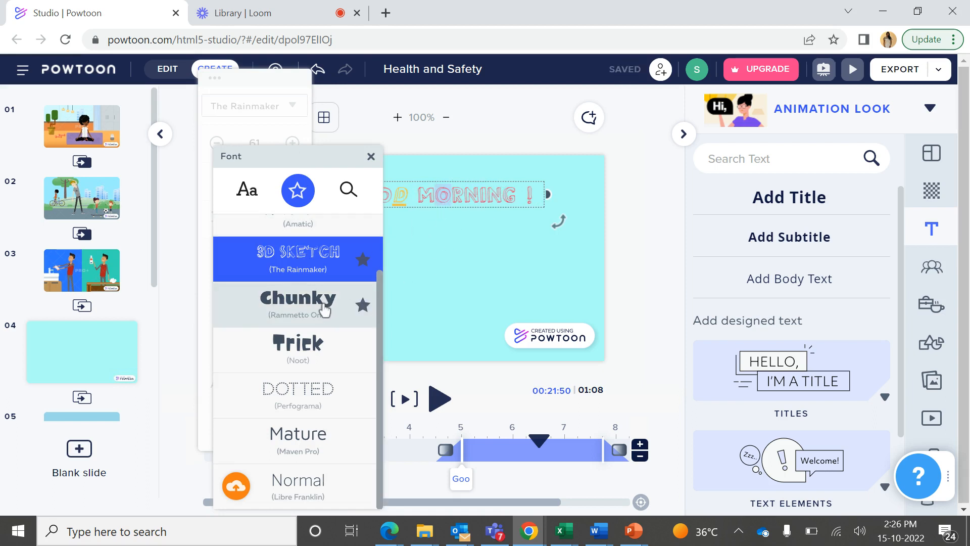
pyautogui.click(325, 309)
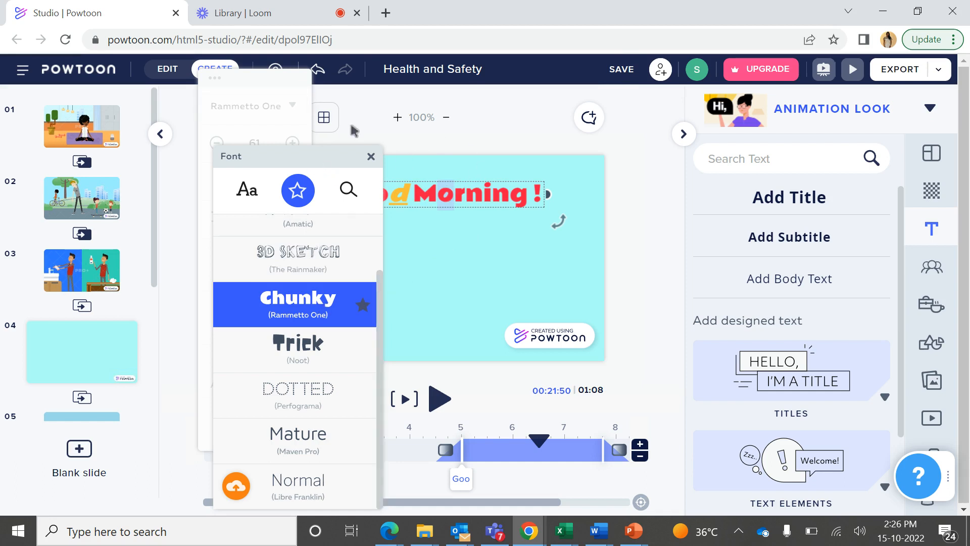
pyautogui.click(371, 157)
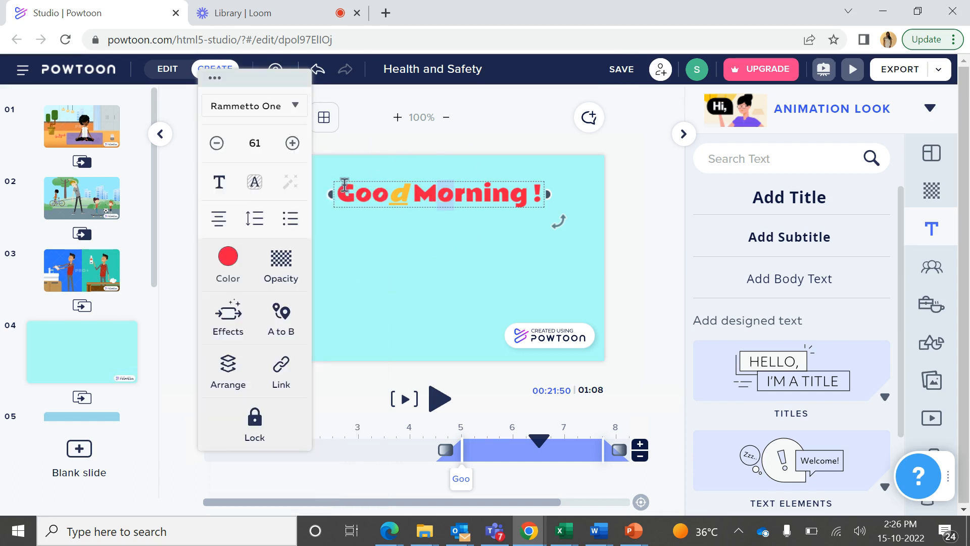
# Make the selected letter "o" in "Morning" italic and color it purple (#8E24AA)
pyautogui.moveTo(222, 185)
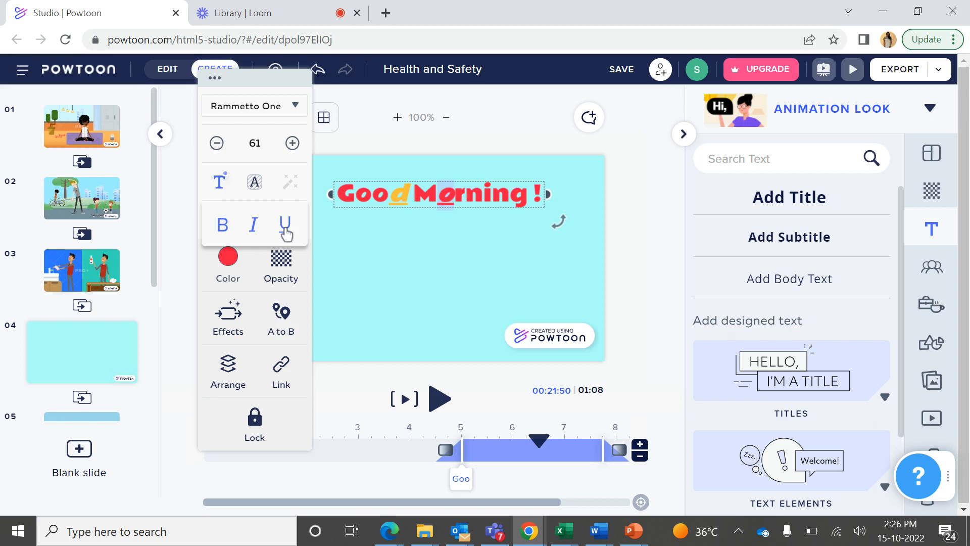
pyautogui.click(228, 268)
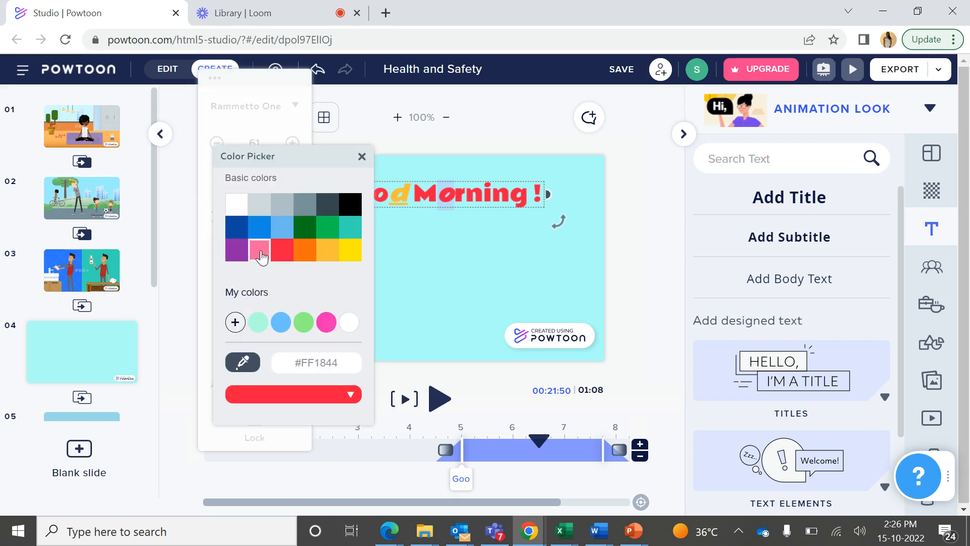
pyautogui.click(235, 253)
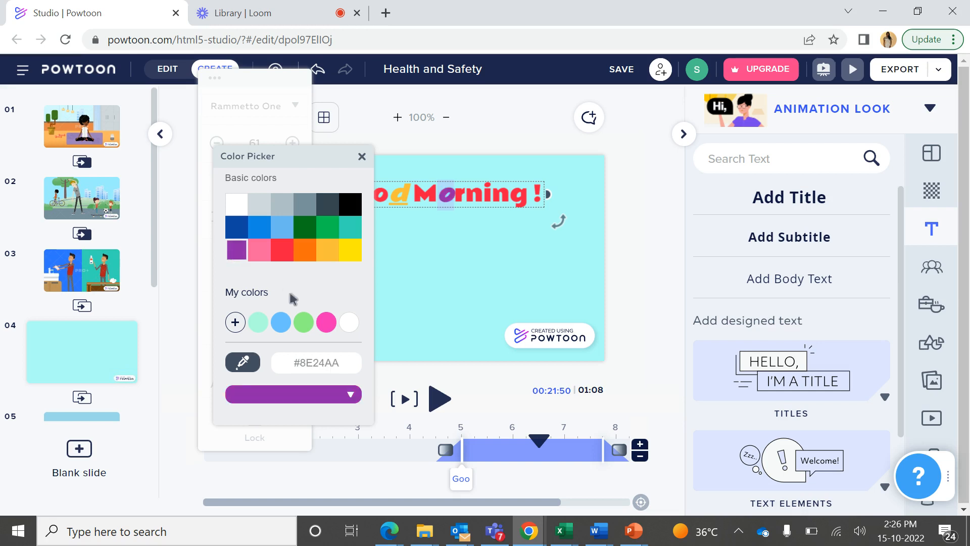
pyautogui.click(393, 293)
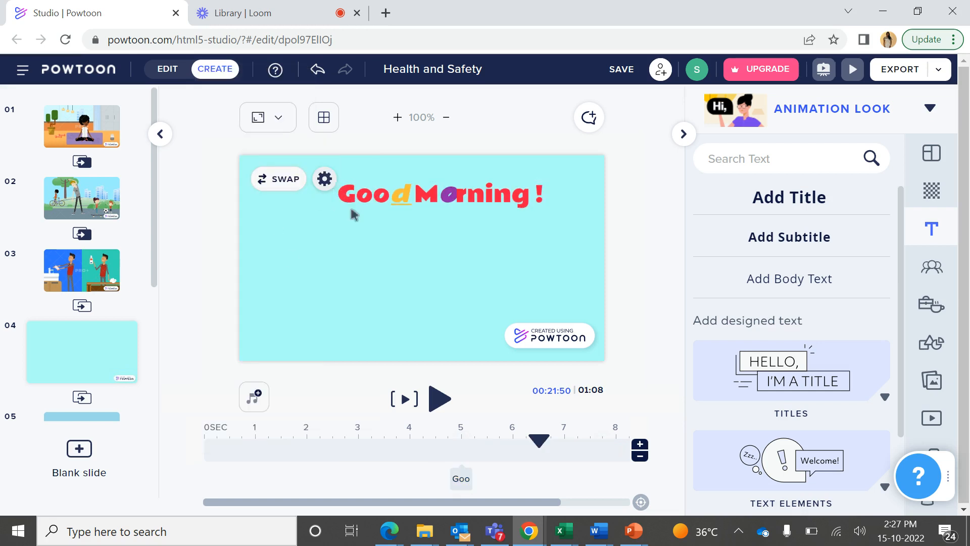
# Reopen the title's text settings, try left and center alignment, and set the title to right alignment
pyautogui.click(378, 194)
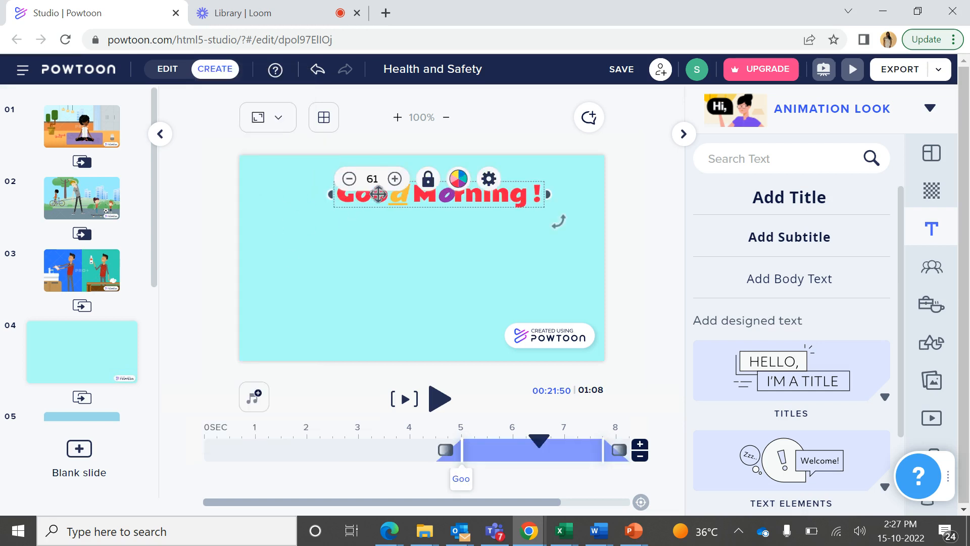
pyautogui.click(489, 179)
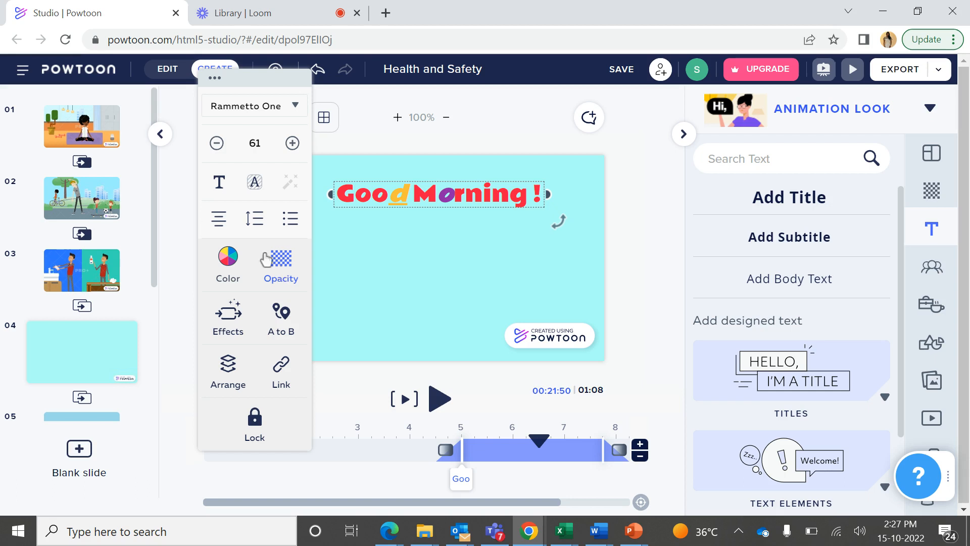
pyautogui.moveTo(218, 227)
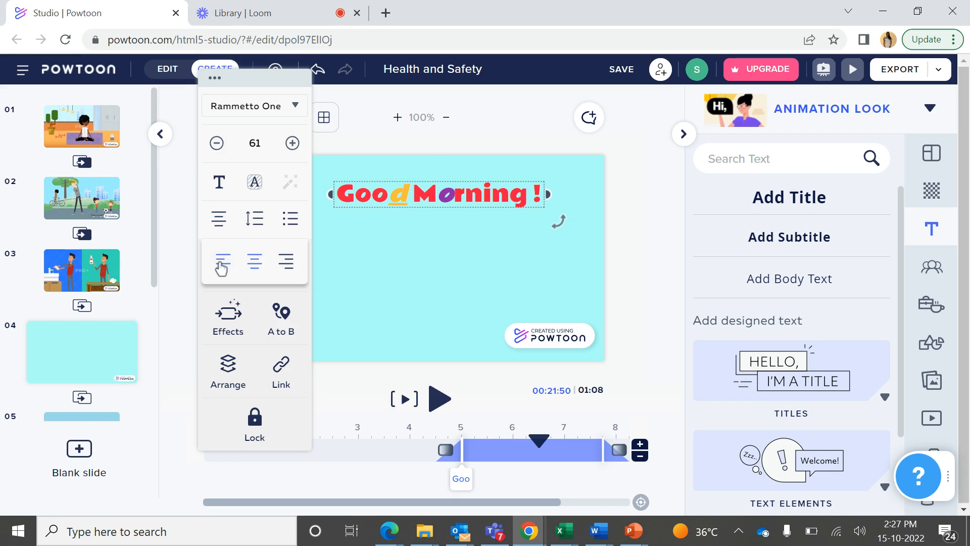
pyautogui.click(221, 268)
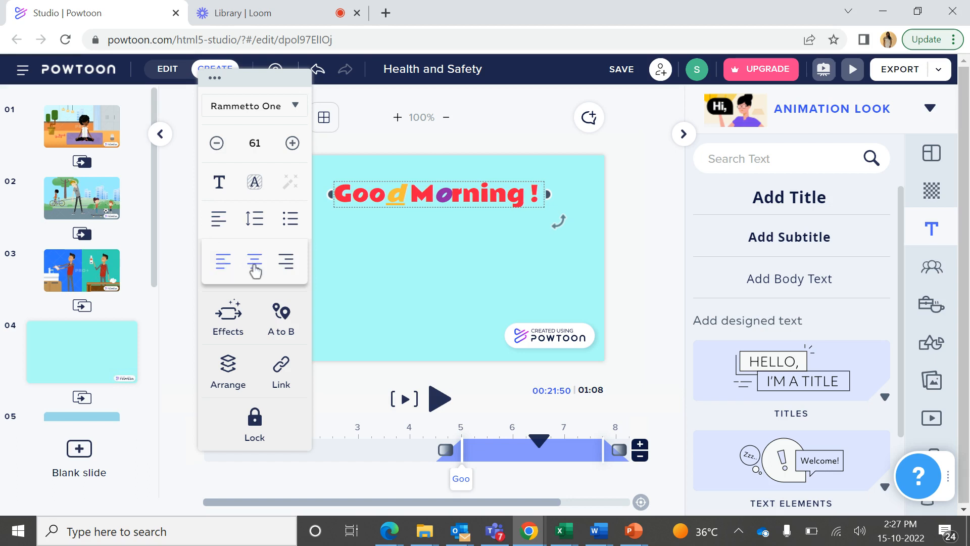
pyautogui.click(255, 271)
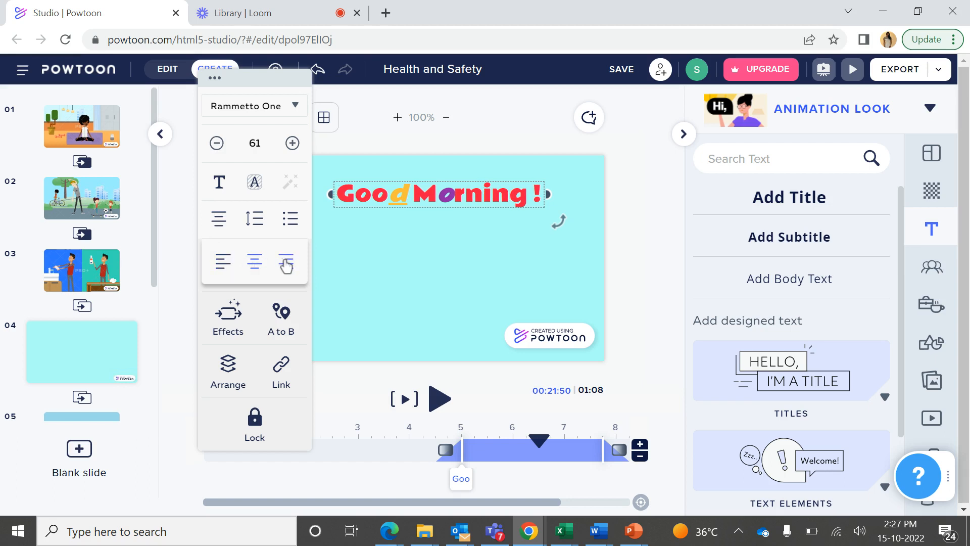
pyautogui.click(288, 264)
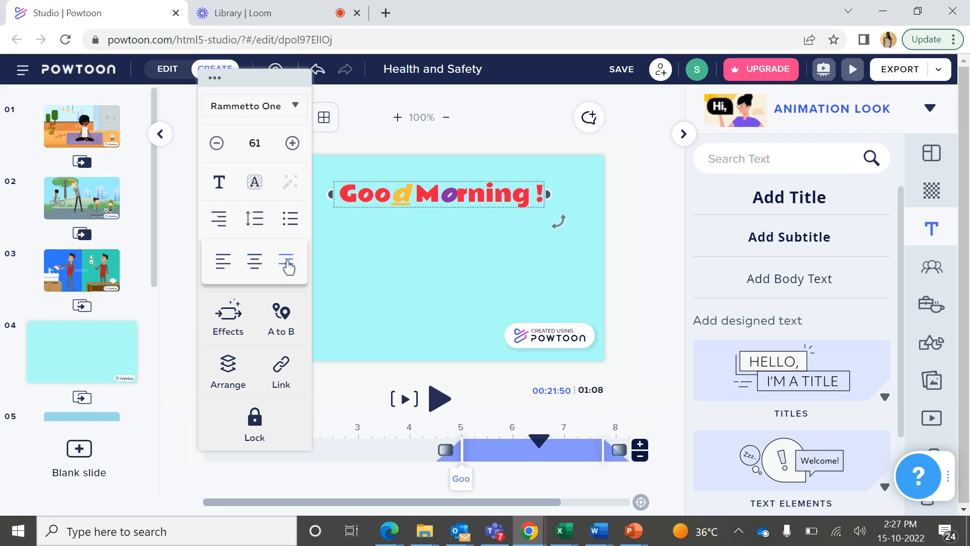
# Widen the title's text box toward the slide's right edge and compare left and center alignment before returning to right alignment
pyautogui.click(547, 199)
pyautogui.moveTo(547, 200); pyautogui.dragTo(590, 195)
pyautogui.moveTo(220, 218)
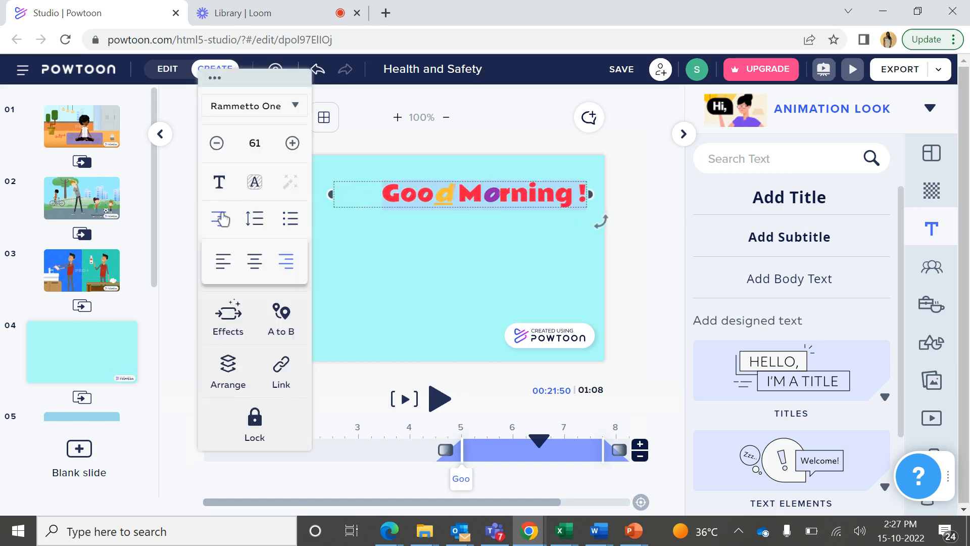
pyautogui.click(222, 262)
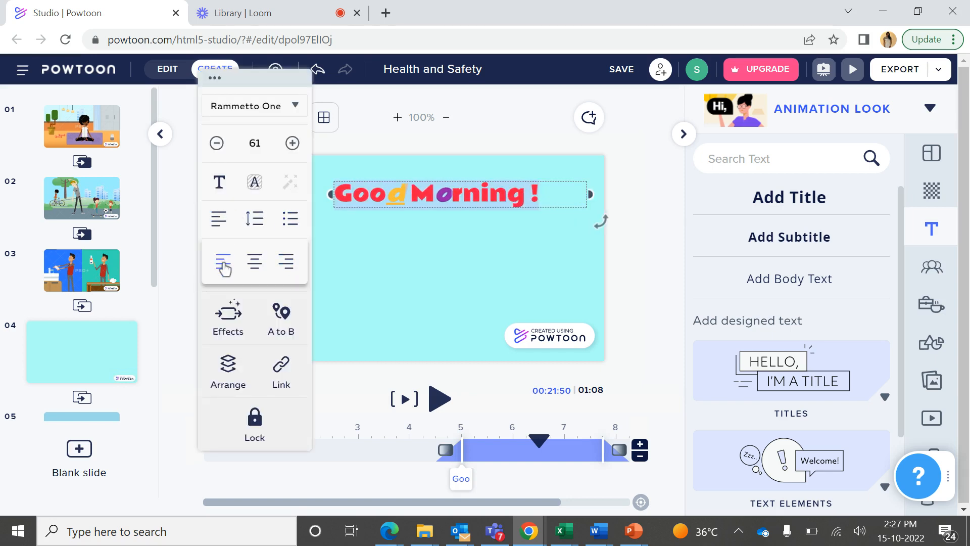
pyautogui.click(254, 271)
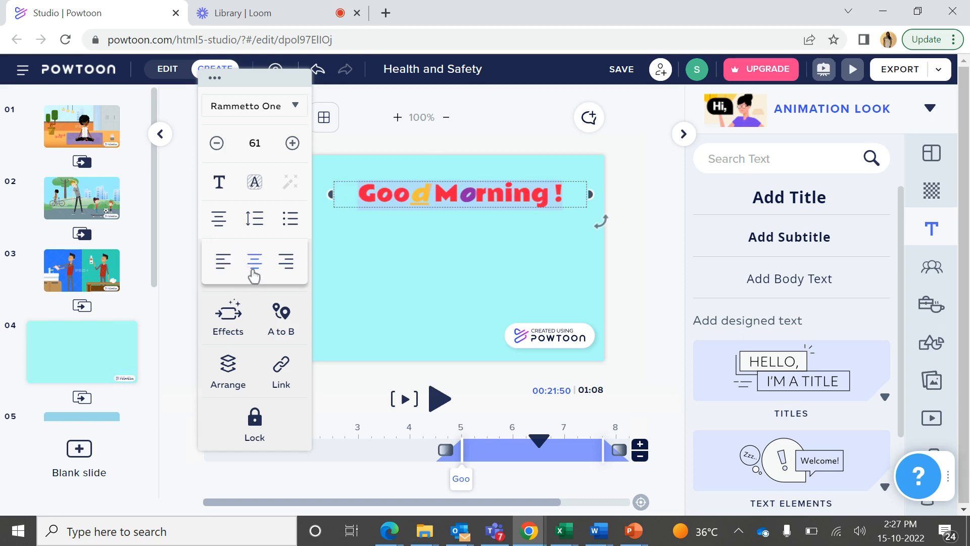
pyautogui.click(286, 262)
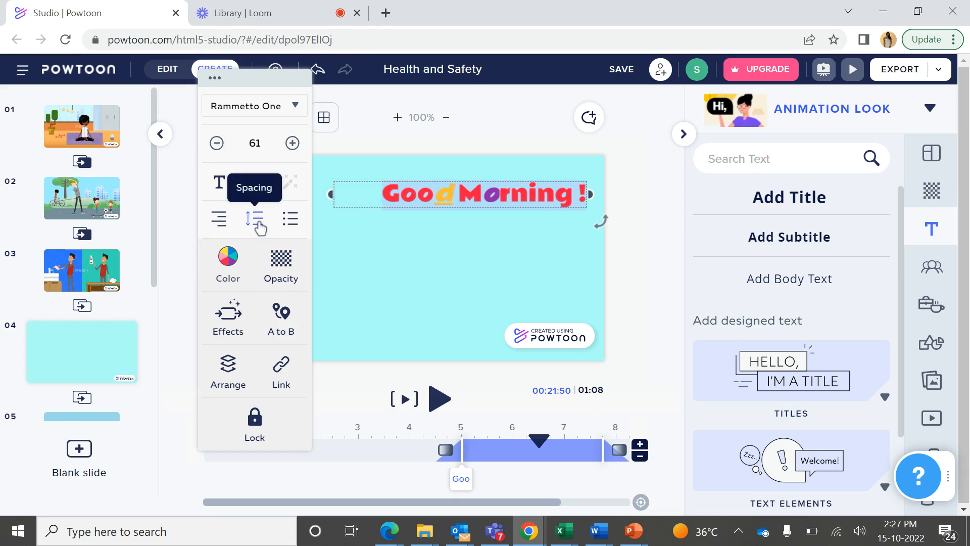
# Try letter spacing 1.2 and line spacing 1.79 on the title, and reset the spacing
pyautogui.click(258, 221)
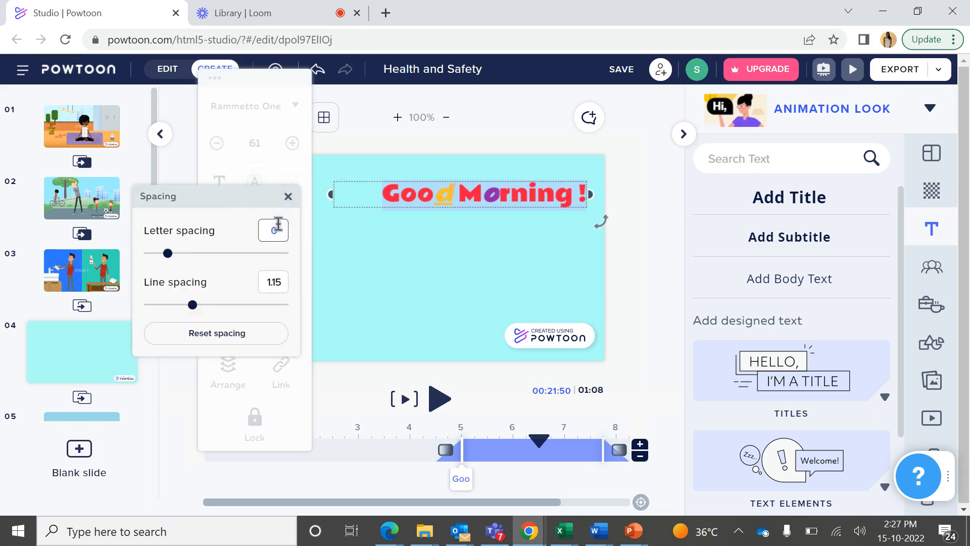
pyautogui.doubleClick(277, 231)
pyautogui.write('1.2')
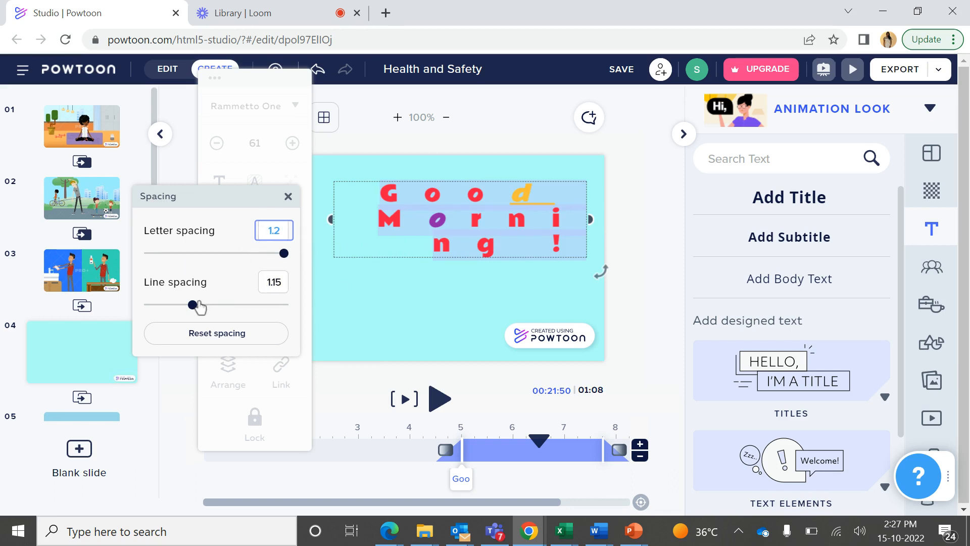
pyautogui.moveTo(194, 307); pyautogui.dragTo(236, 311)
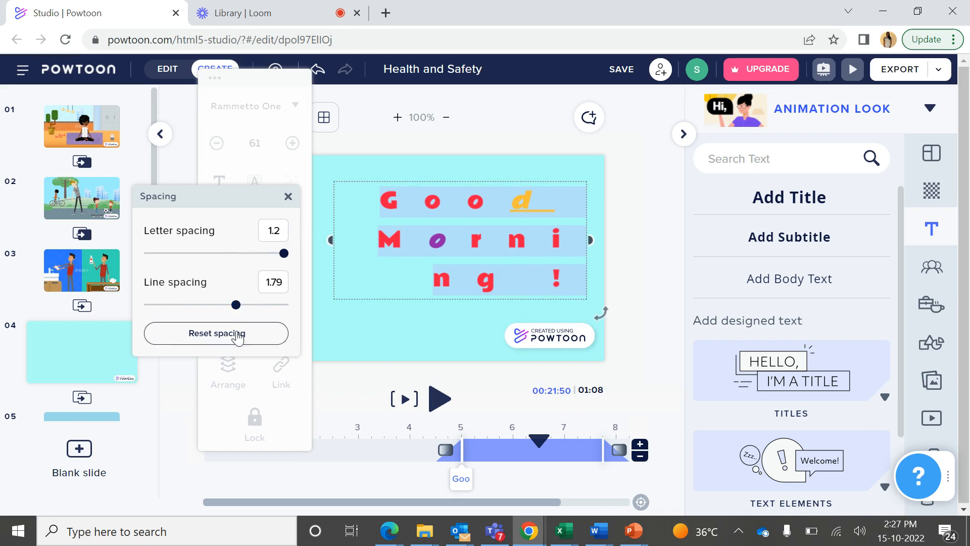
pyautogui.click(238, 337)
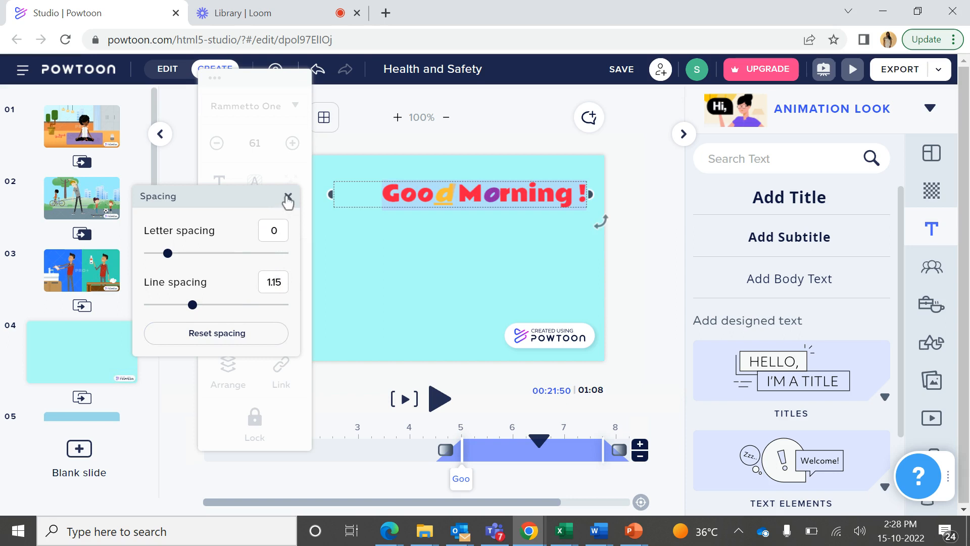
pyautogui.click(288, 197)
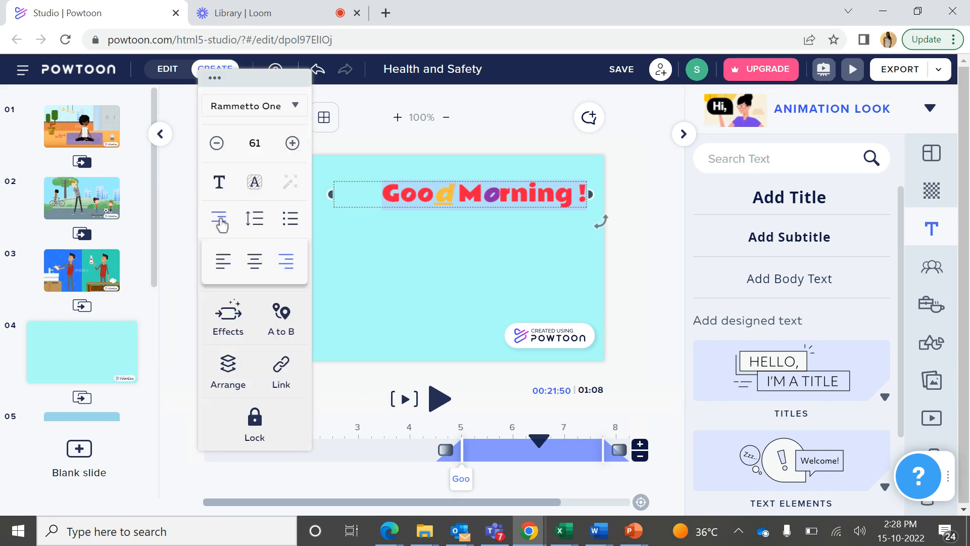
# Try a bulleted and a numbered list format on the title, and remove the list formatting
pyautogui.moveTo(294, 228)
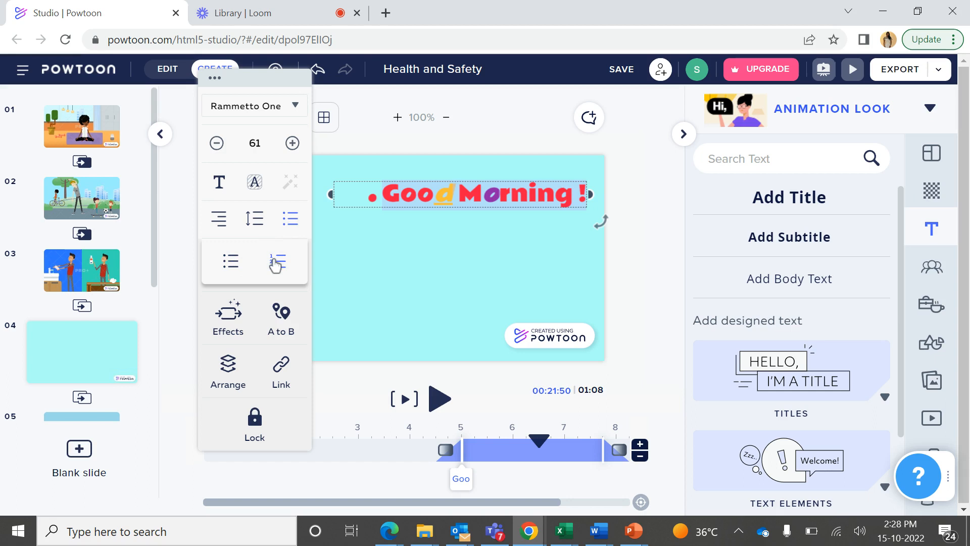
pyautogui.click(275, 262)
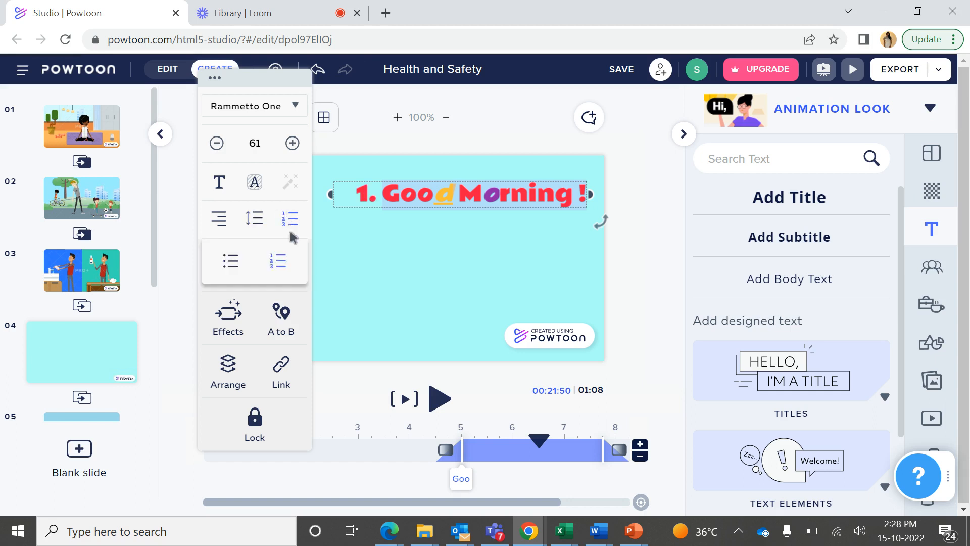
pyautogui.click(279, 268)
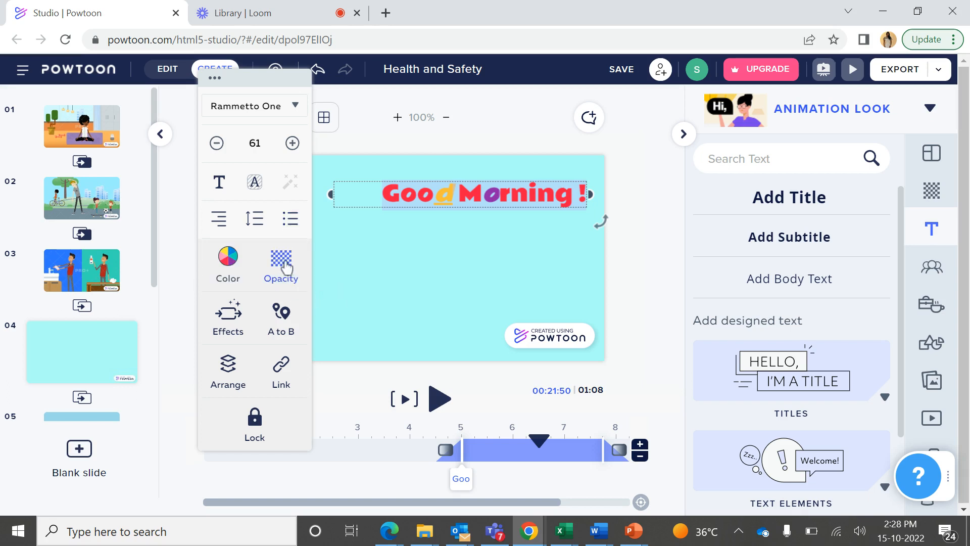
# Lower the title's opacity to 21% and select the entire title text
pyautogui.click(285, 267)
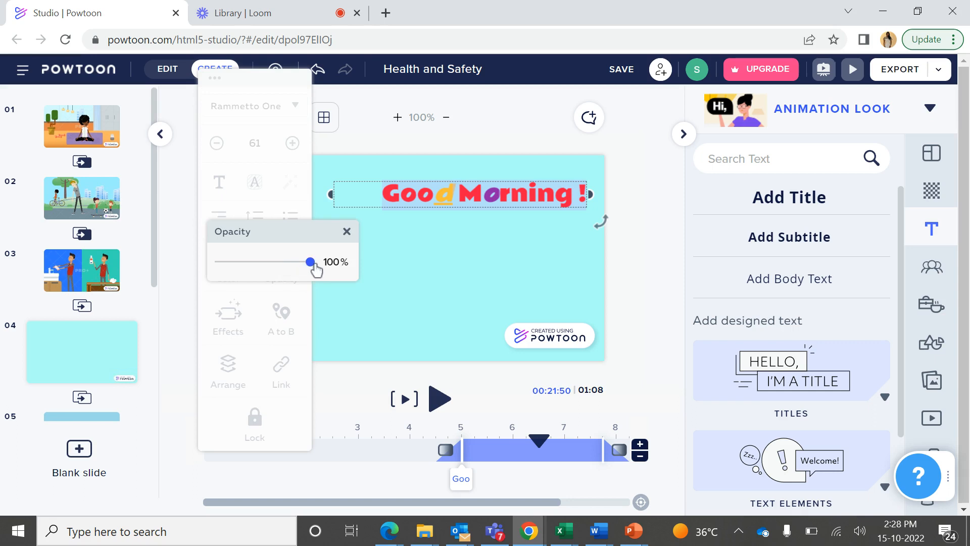
pyautogui.moveTo(316, 269); pyautogui.dragTo(238, 268)
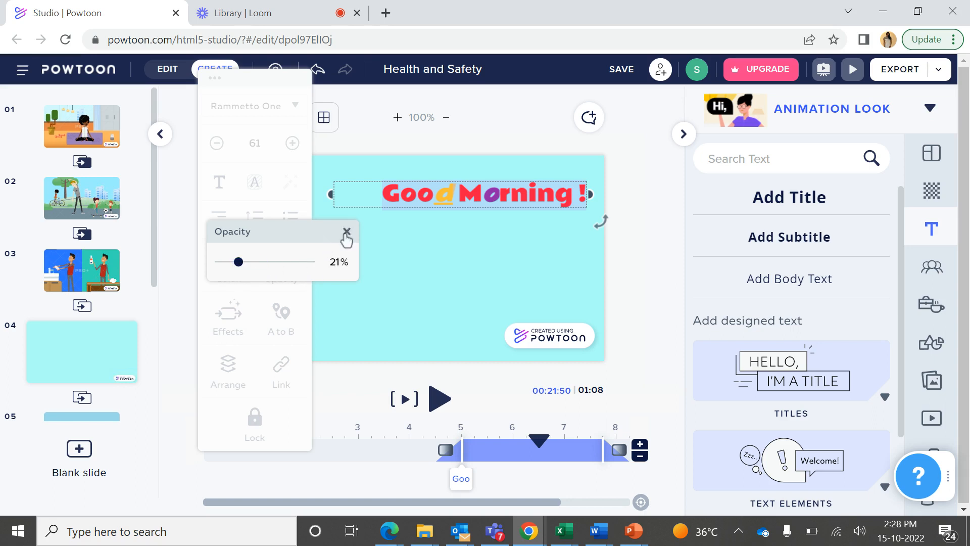
pyautogui.click(347, 233)
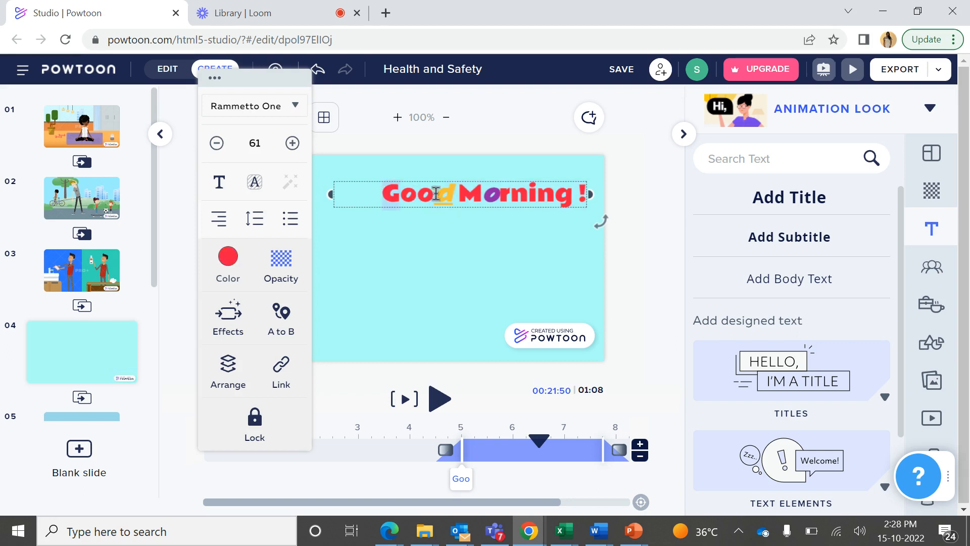
pyautogui.moveTo(544, 191); pyautogui.dragTo(589, 194)
pyautogui.hotkey('ctrl', 'a')
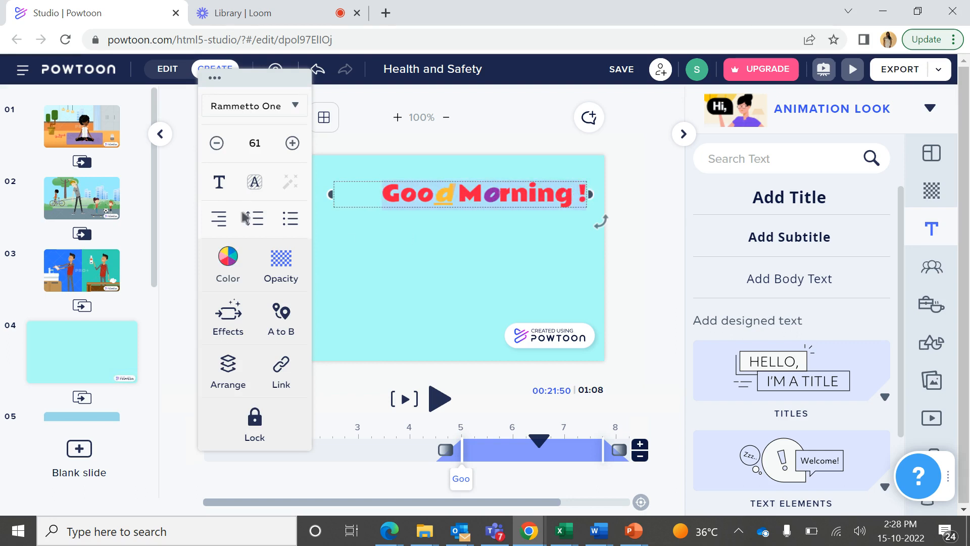
# Lower the opacity of the "Good Morning !" title on slide 4 to 10%
pyautogui.click(282, 260)
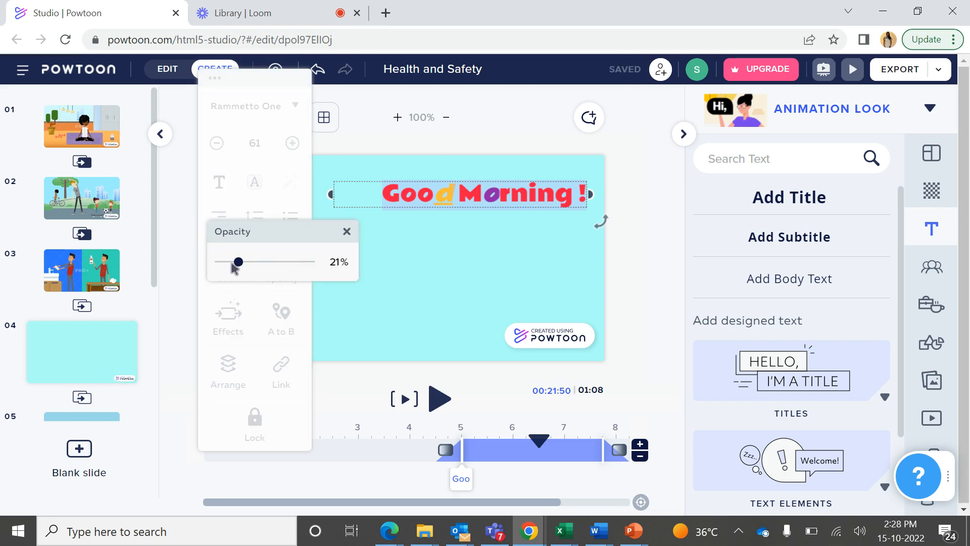
pyautogui.moveTo(238, 262); pyautogui.dragTo(229, 262)
pyautogui.click(346, 307)
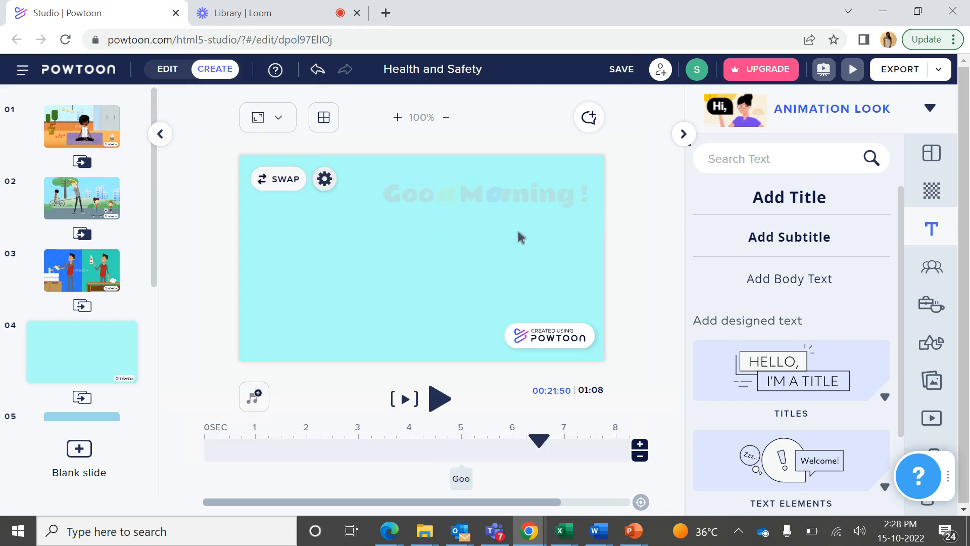
# Raise the title's opacity to 93% and close the opacity setting
pyautogui.click(505, 199)
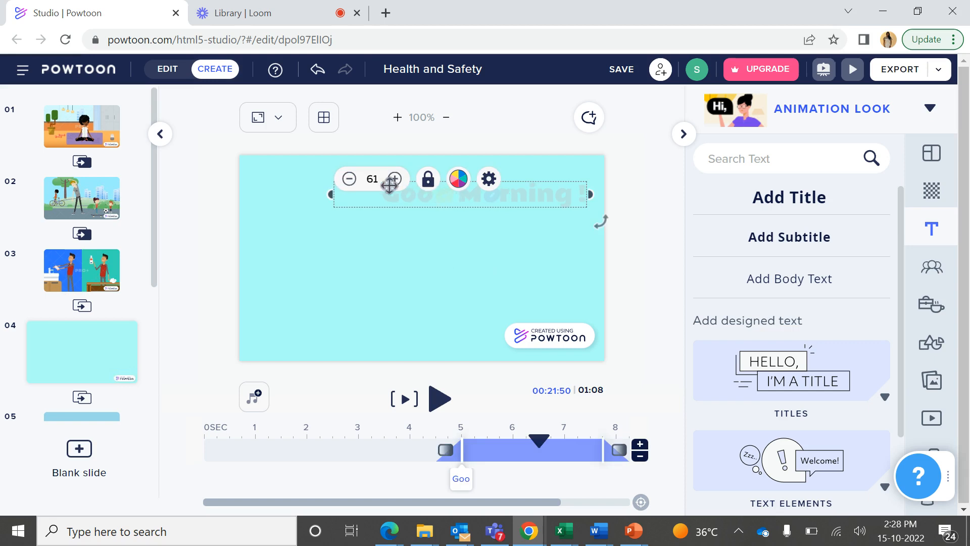
pyautogui.click(494, 181)
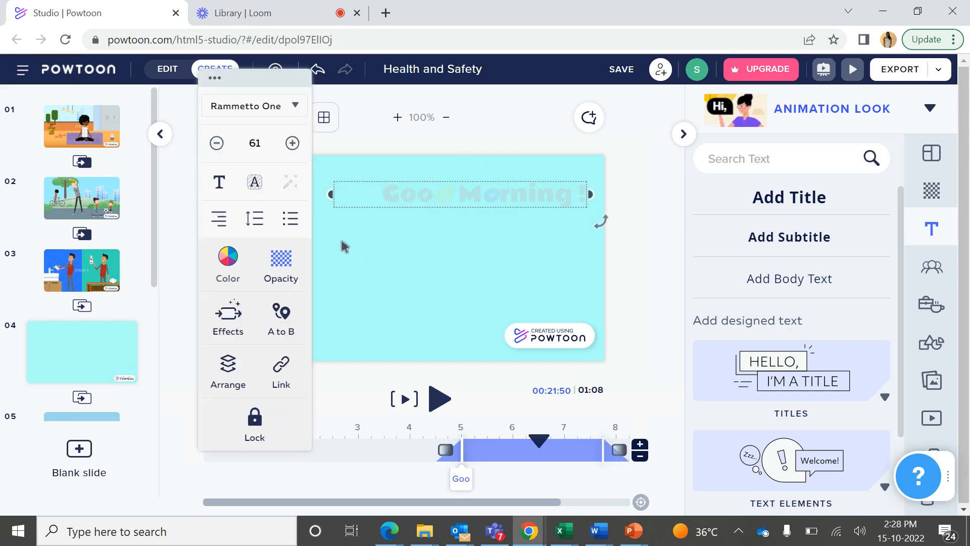
pyautogui.click(282, 270)
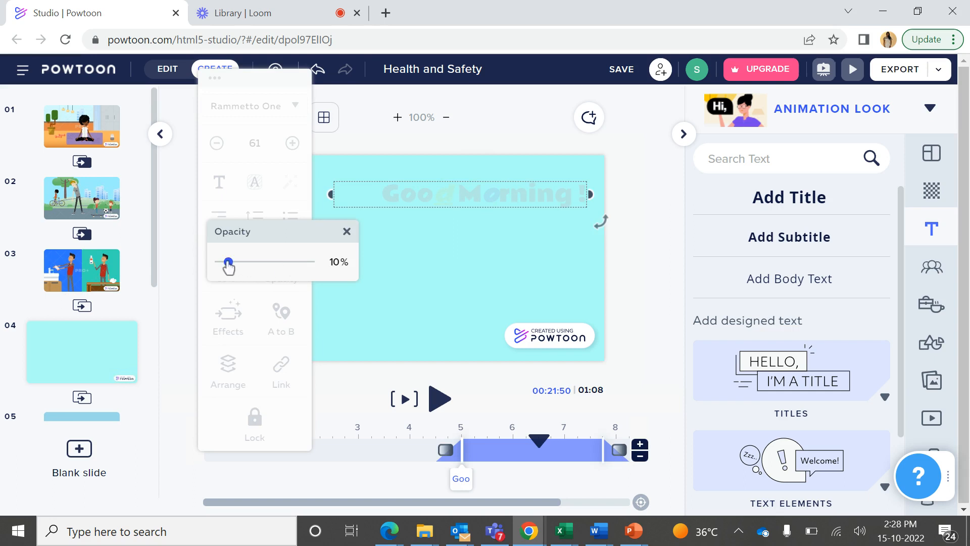
pyautogui.moveTo(227, 263); pyautogui.dragTo(305, 270)
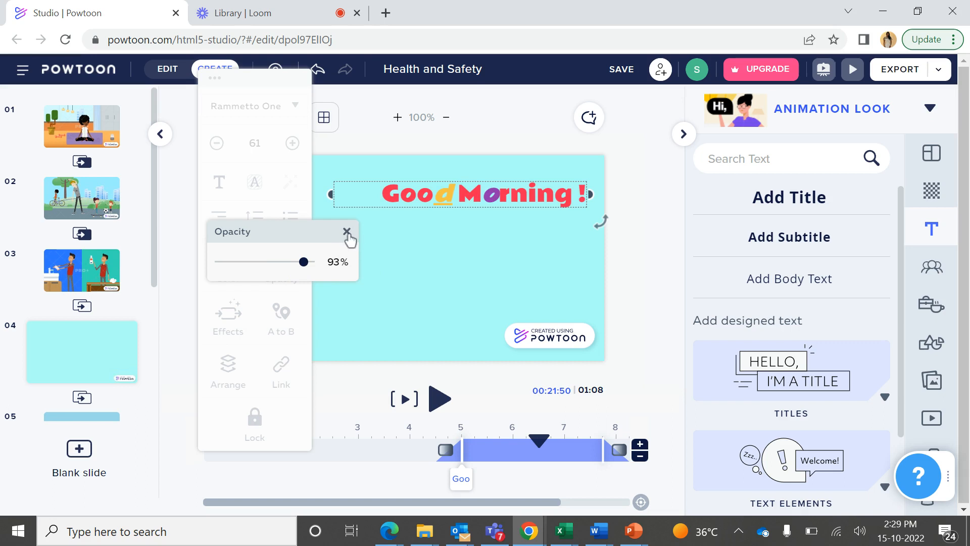
pyautogui.click(347, 232)
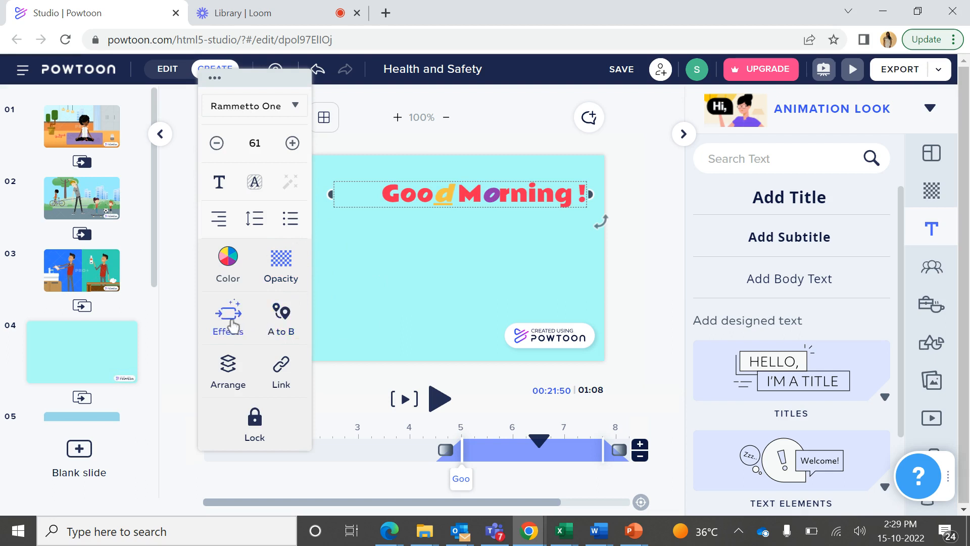
# Try No Effect and Pop as the title's entrance effect, and preview the slide with Pop
pyautogui.click(230, 324)
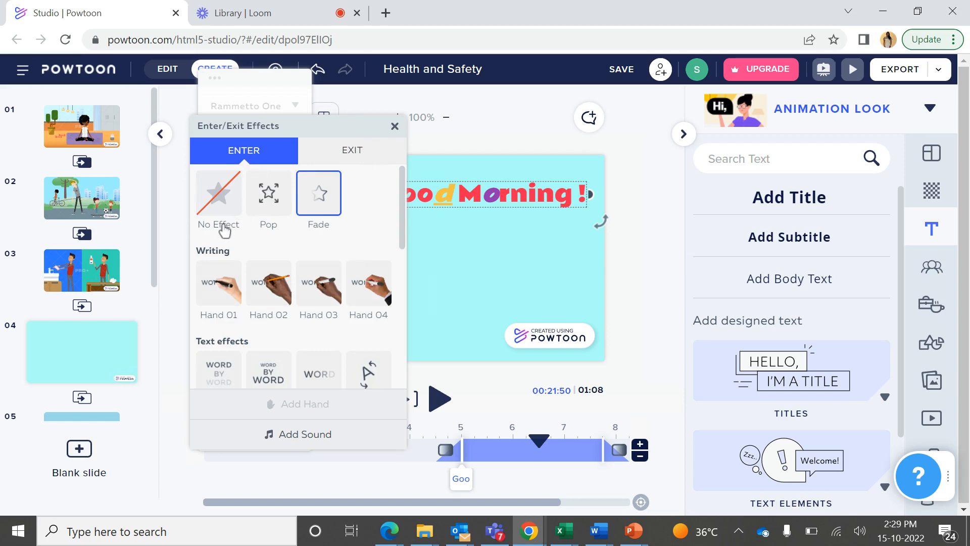
pyautogui.click(219, 211)
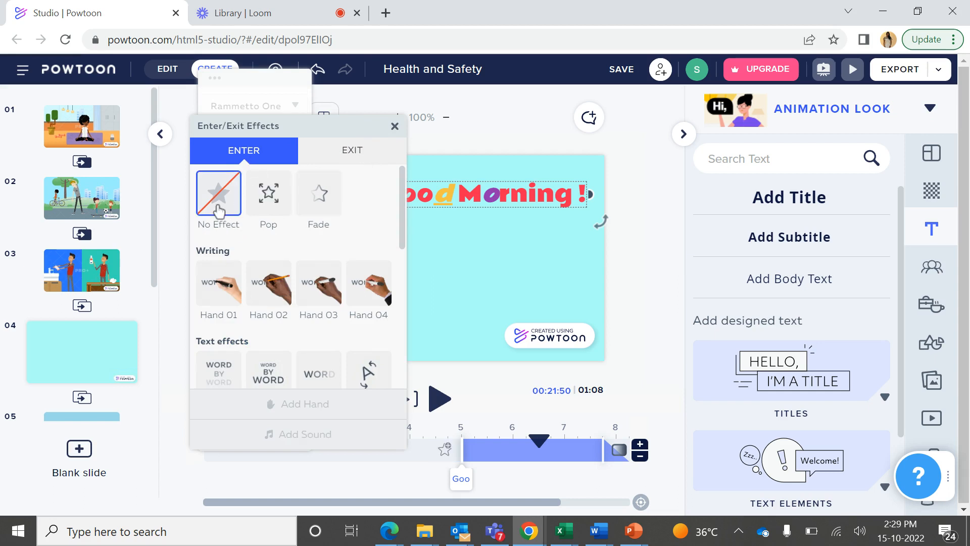
pyautogui.click(263, 211)
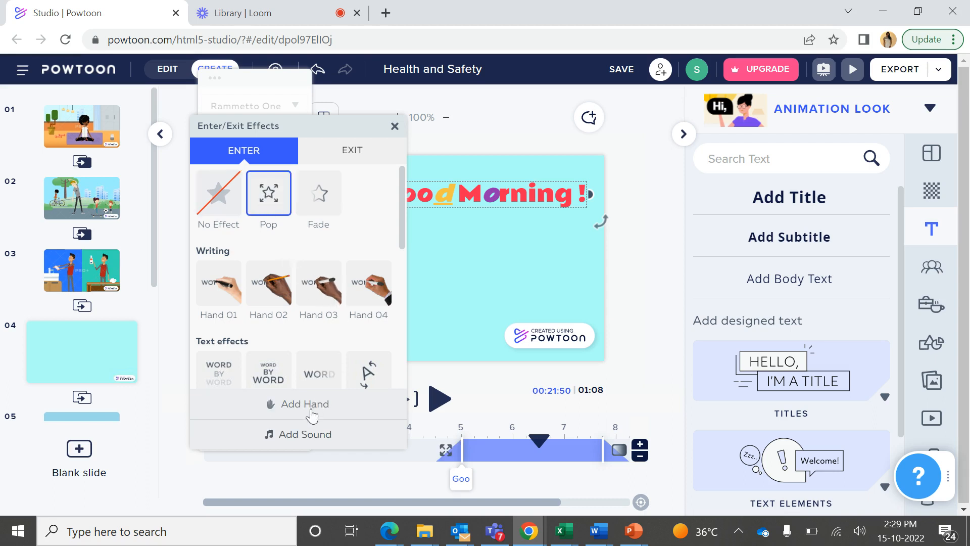
pyautogui.click(430, 292)
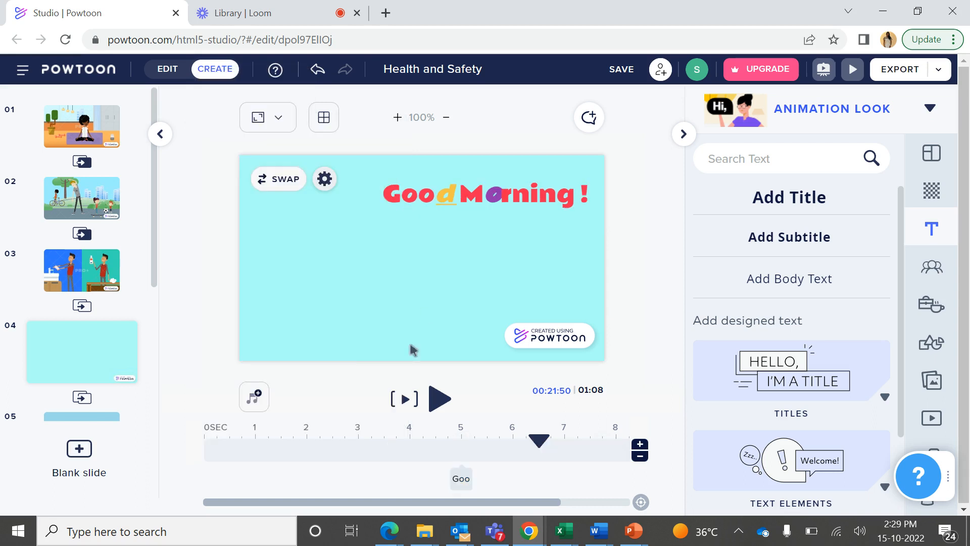
pyautogui.click(404, 401)
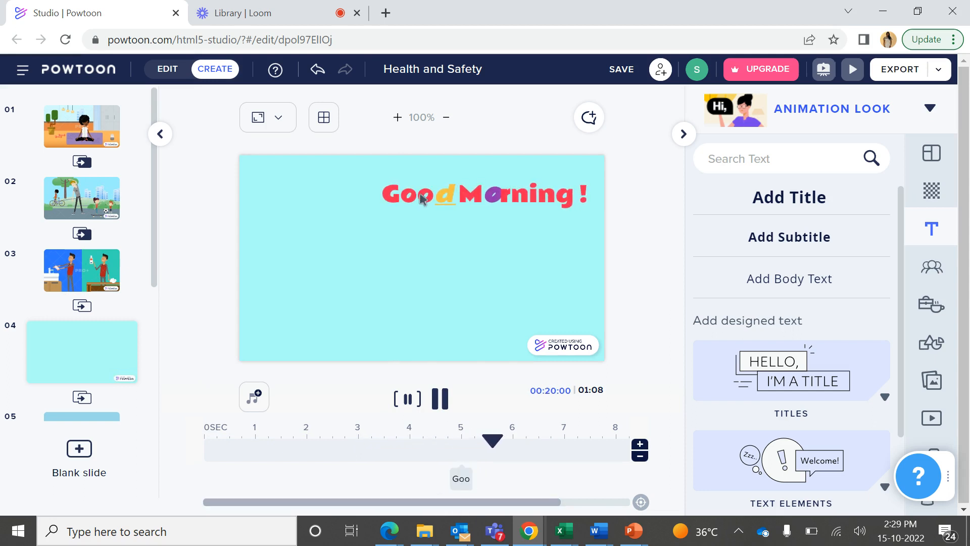
pyautogui.click(408, 402)
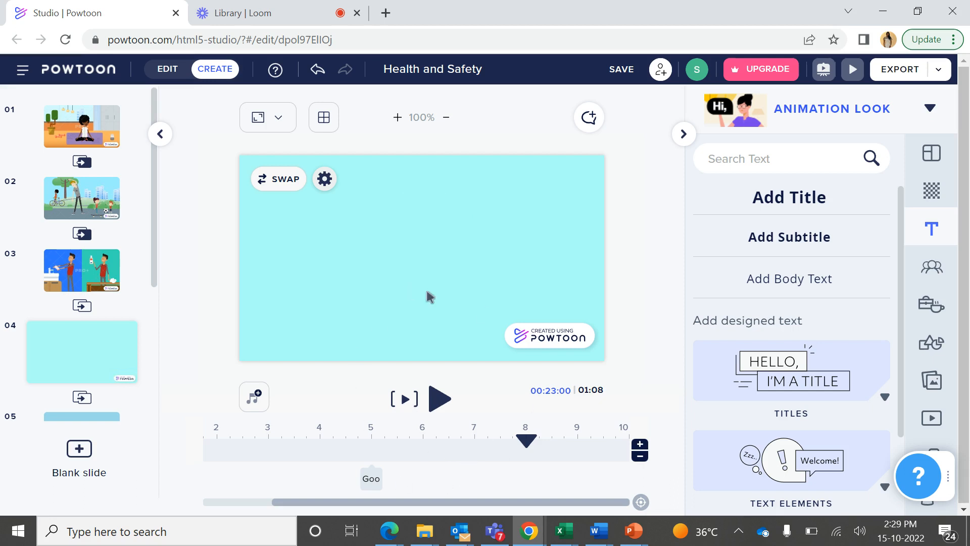
# Move the title's timeline segment to start at 2 seconds, and extend its beginning to 1 second
pyautogui.moveTo(371, 477); pyautogui.dragTo(217, 476)
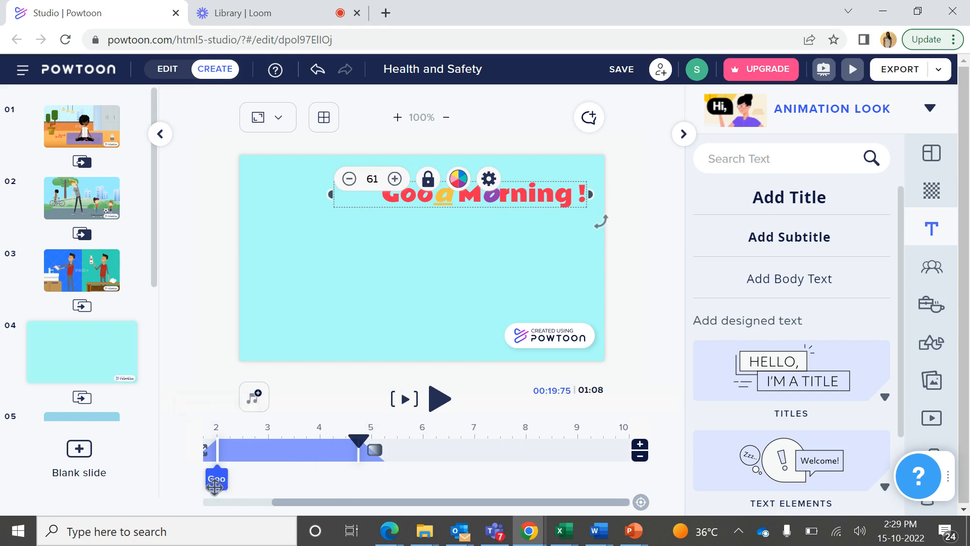
pyautogui.moveTo(379, 502); pyautogui.dragTo(285, 514)
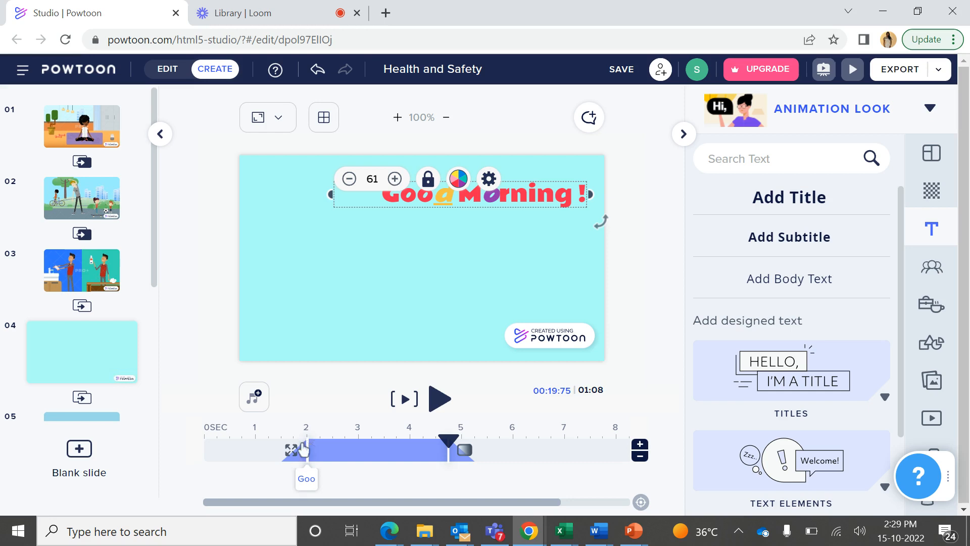
pyautogui.moveTo(303, 449); pyautogui.dragTo(255, 448)
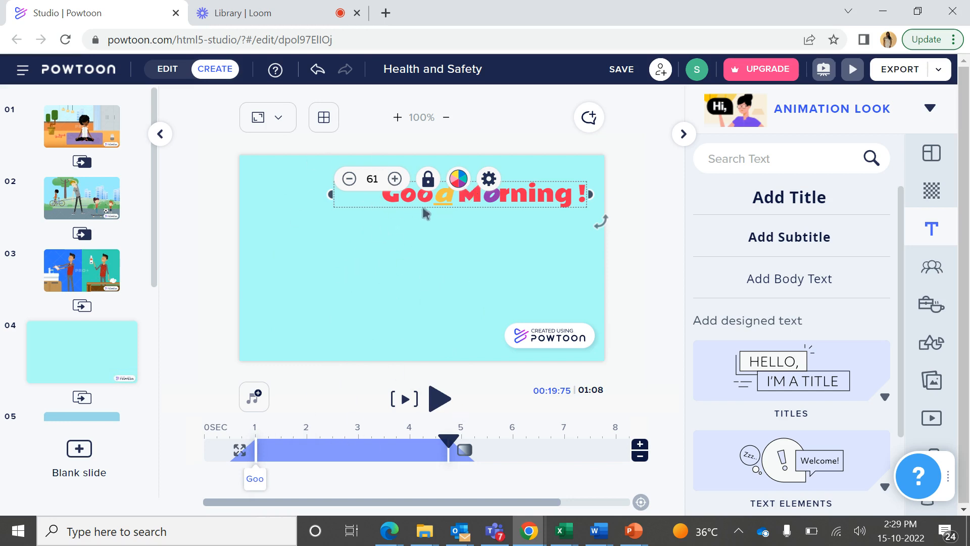
# Try the Hand 01 and Hand 02 writing effects for the title's entrance, and preview the slide with Hand 02
pyautogui.click(490, 179)
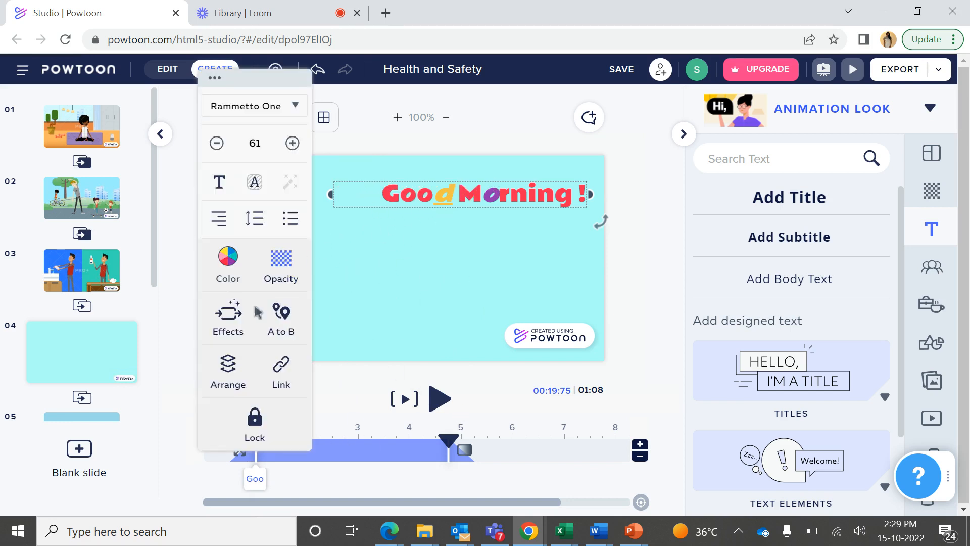
pyautogui.click(227, 323)
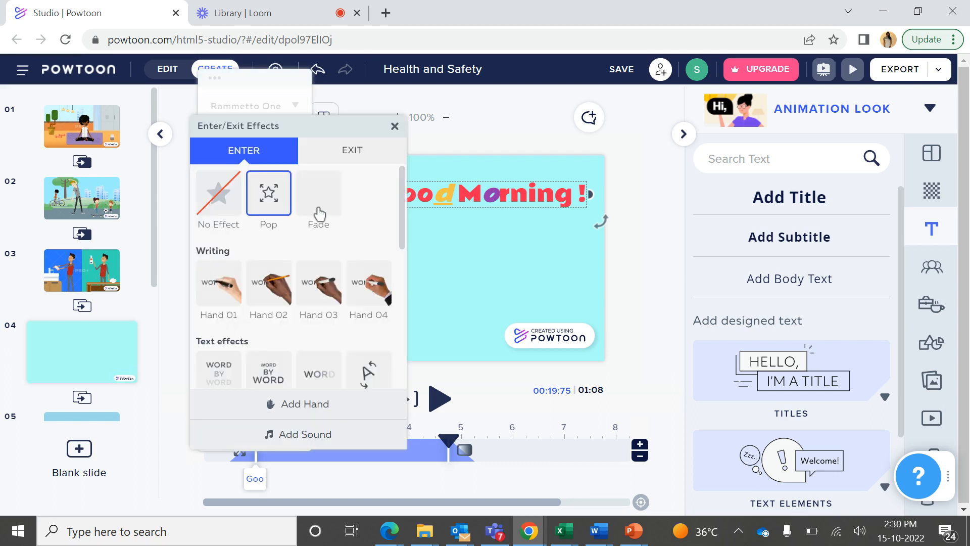
pyautogui.click(219, 303)
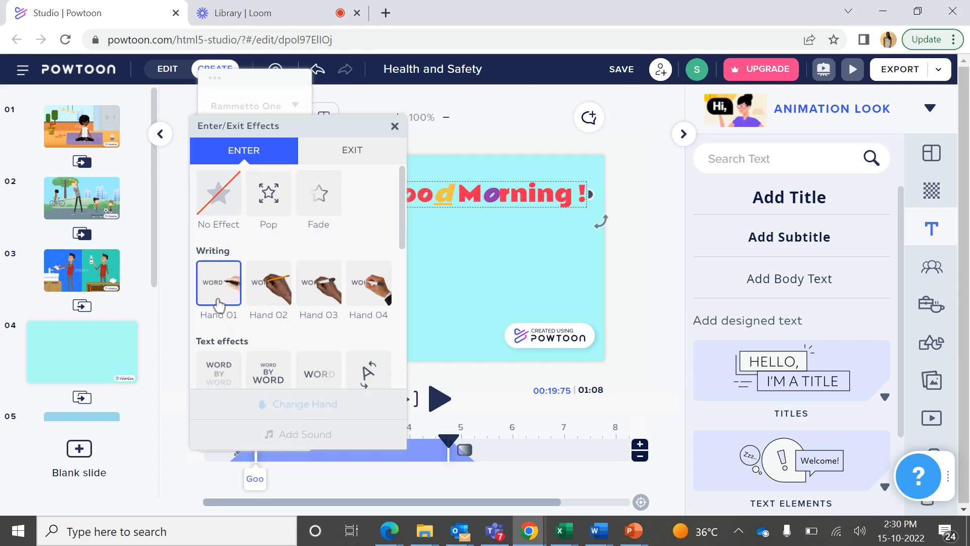
pyautogui.click(267, 299)
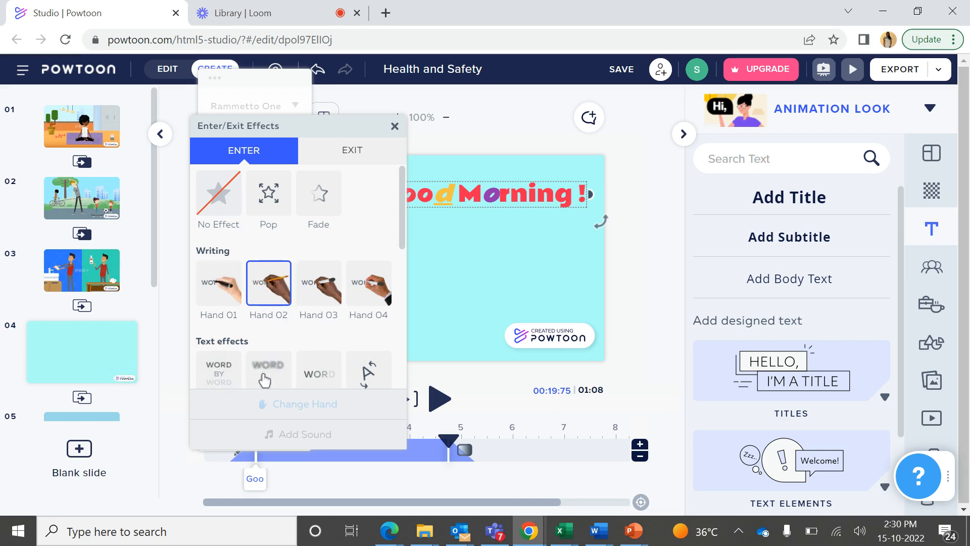
pyautogui.moveTo(407, 241); pyautogui.dragTo(401, 319)
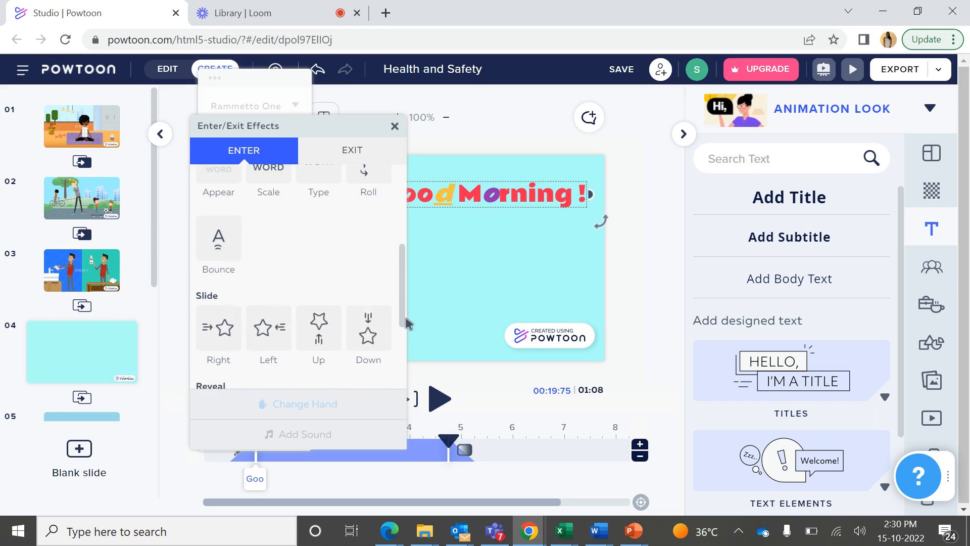
pyautogui.moveTo(407, 323); pyautogui.dragTo(400, 385)
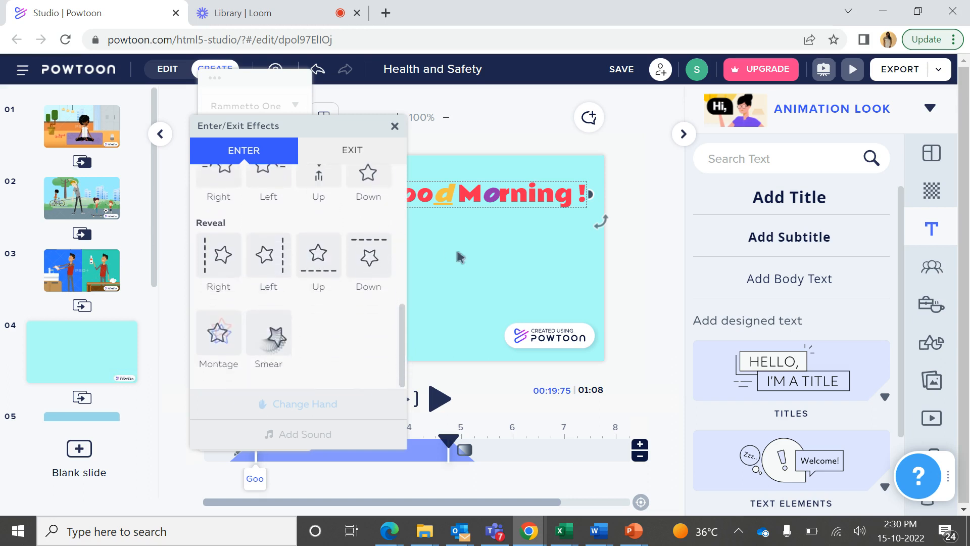
pyautogui.moveTo(401, 333); pyautogui.dragTo(399, 218)
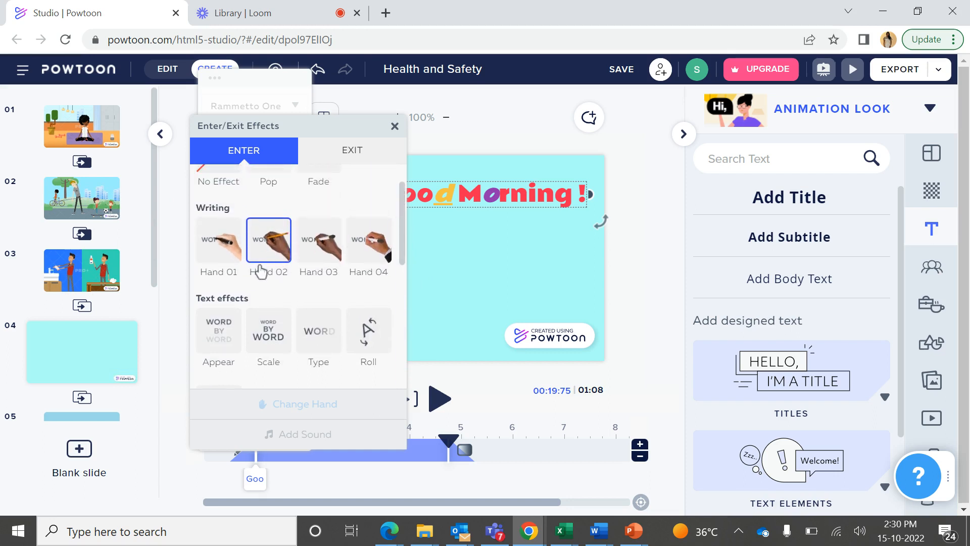
pyautogui.click(417, 258)
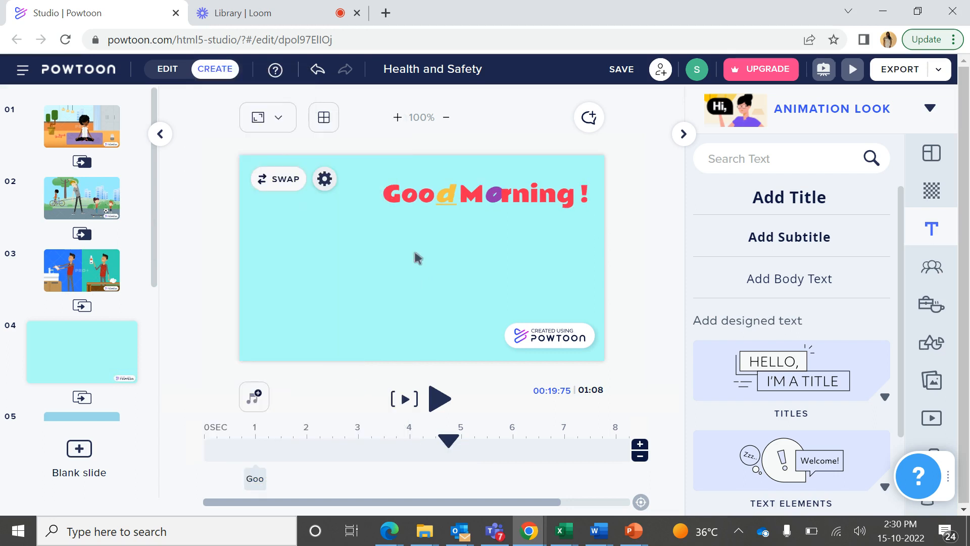
pyautogui.click(402, 402)
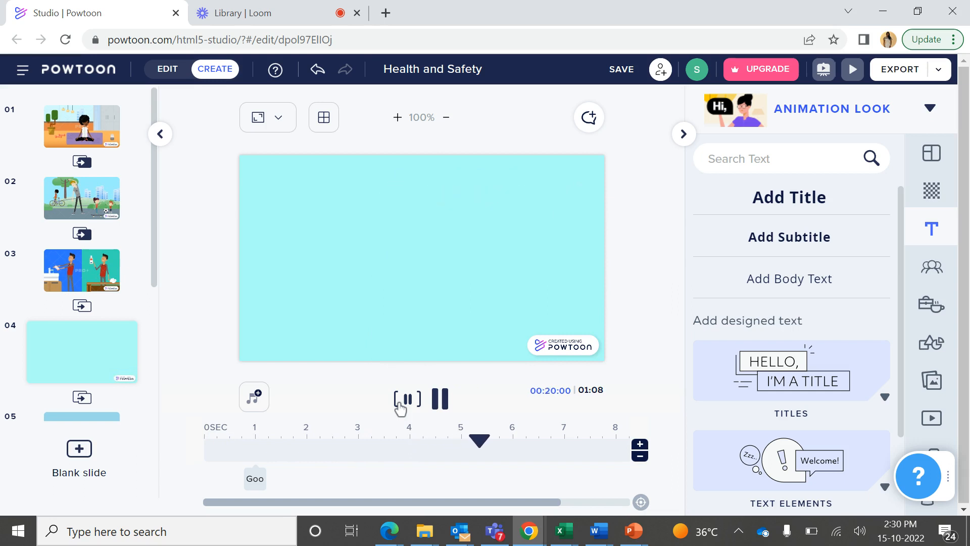
pyautogui.click(406, 402)
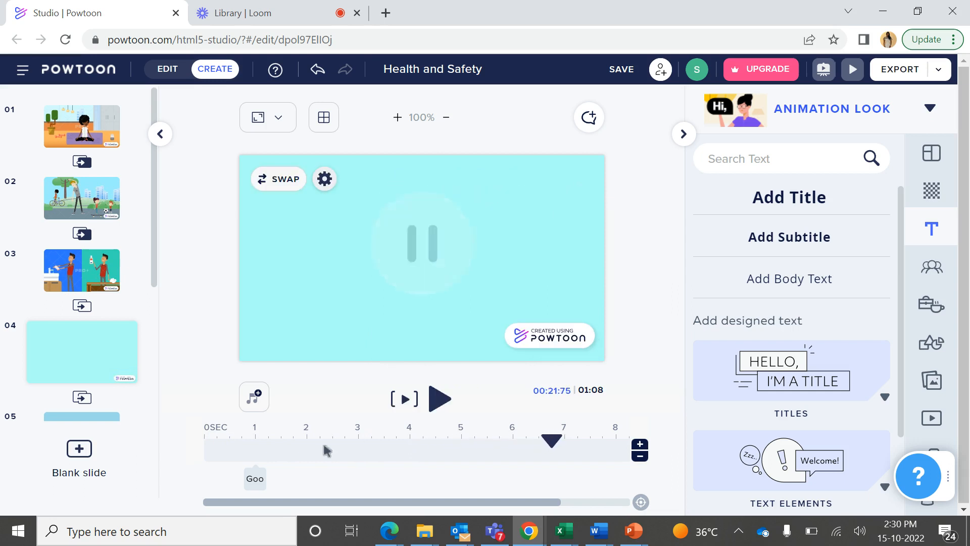
# Extend the beginning of the title's timeline segment to 1 second, keeping its end point
pyautogui.click(255, 478)
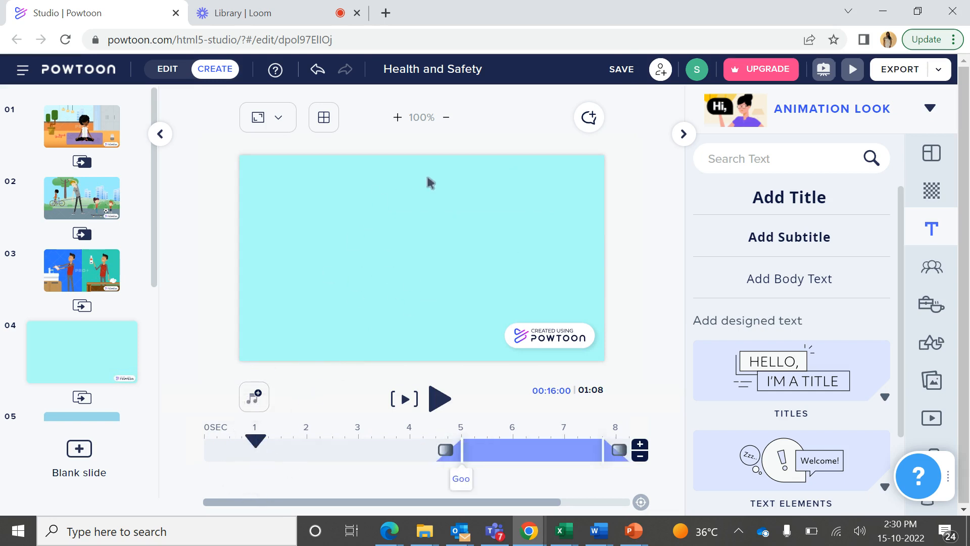
pyautogui.click(257, 443)
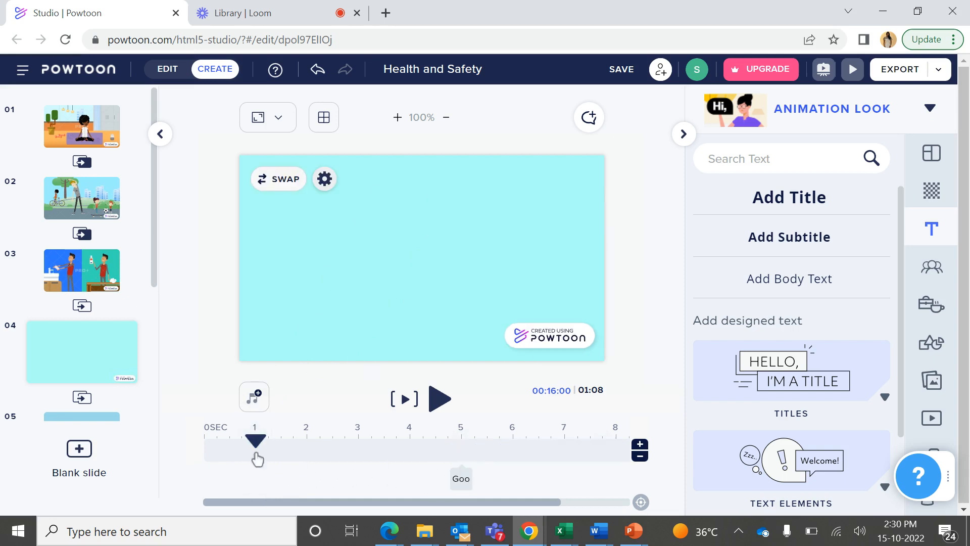
pyautogui.click(453, 462)
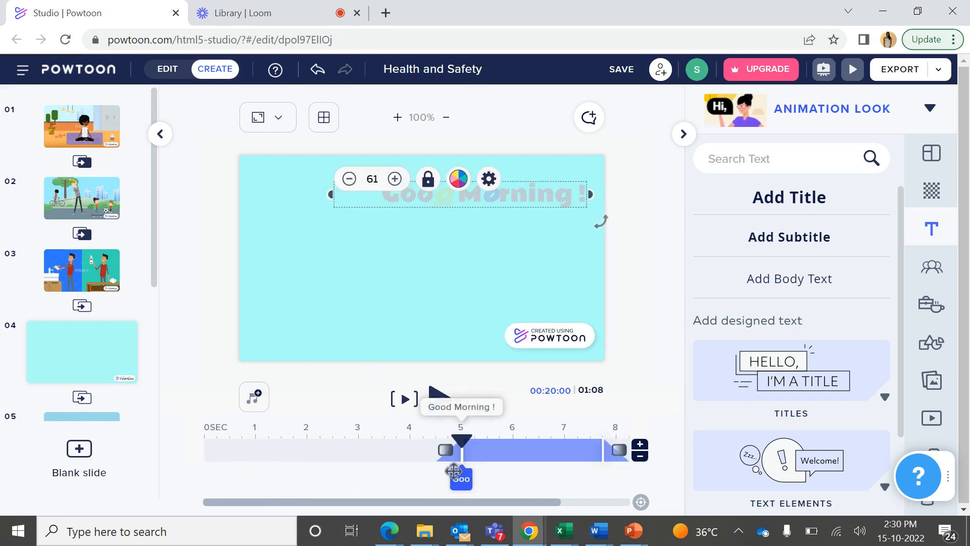
pyautogui.moveTo(458, 456); pyautogui.dragTo(251, 463)
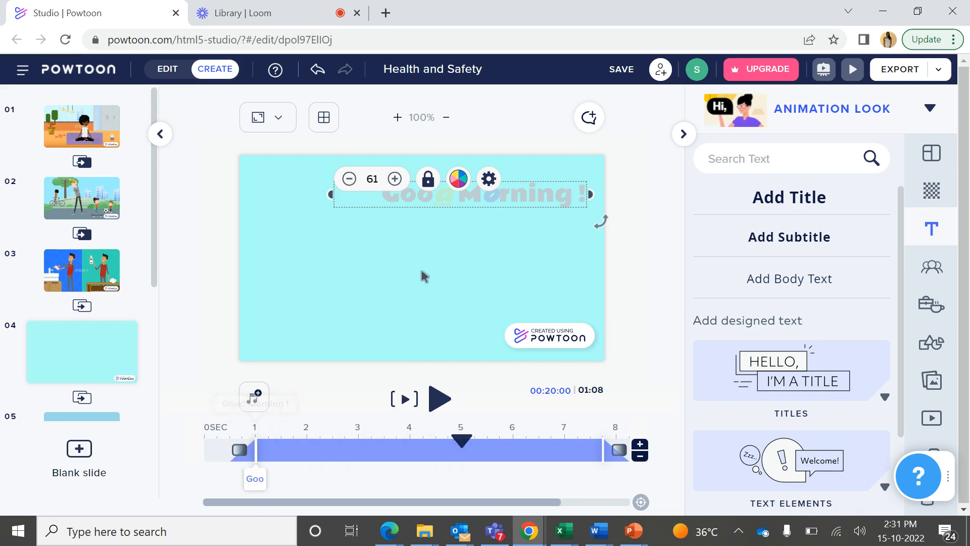
# Apply the Scale text effect as the title's entrance effect and look through the slide effects
pyautogui.click(488, 178)
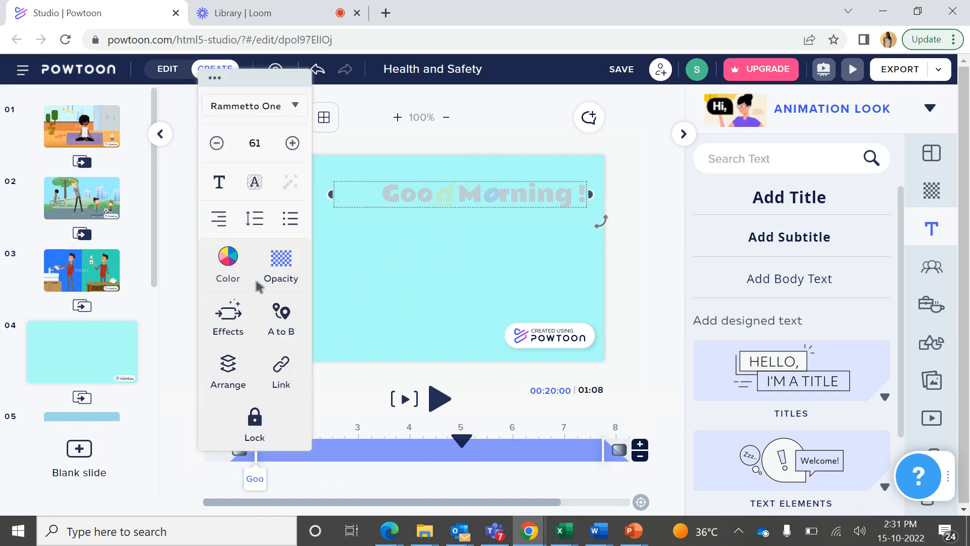
pyautogui.click(235, 327)
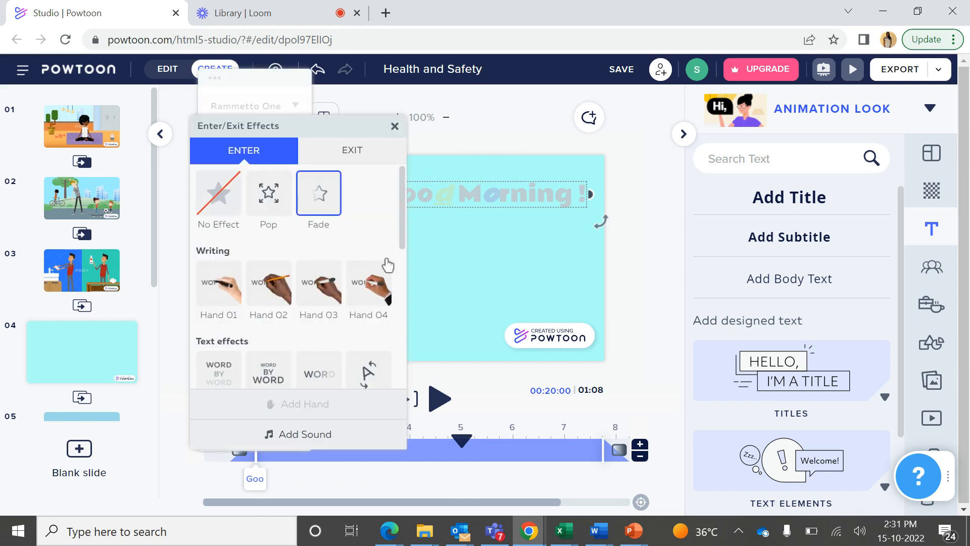
pyautogui.moveTo(403, 244); pyautogui.dragTo(399, 294)
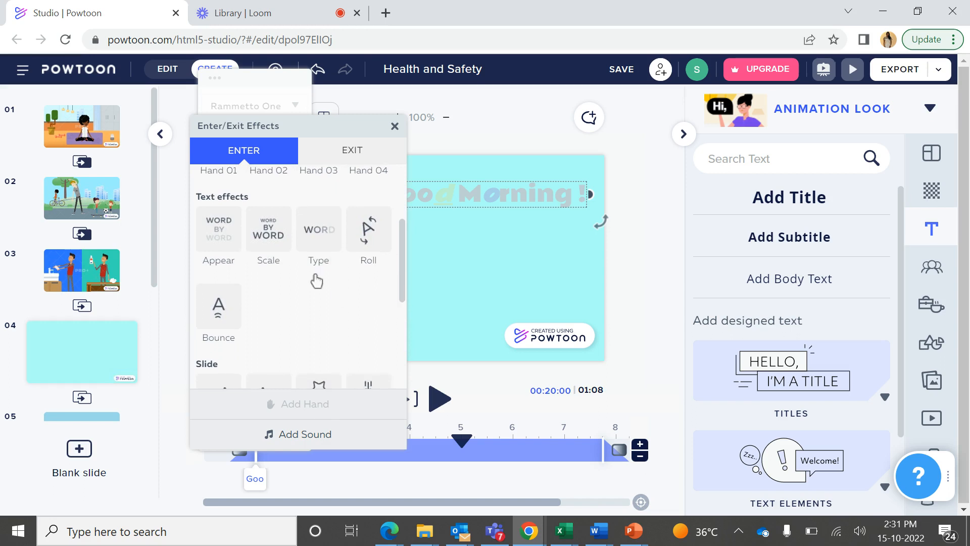
pyautogui.click(269, 230)
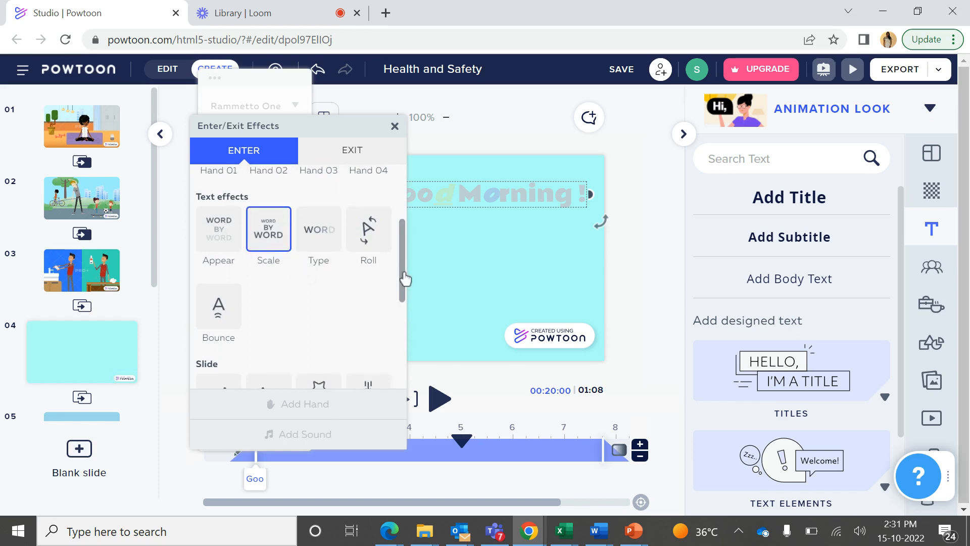
pyautogui.moveTo(403, 277); pyautogui.dragTo(387, 305)
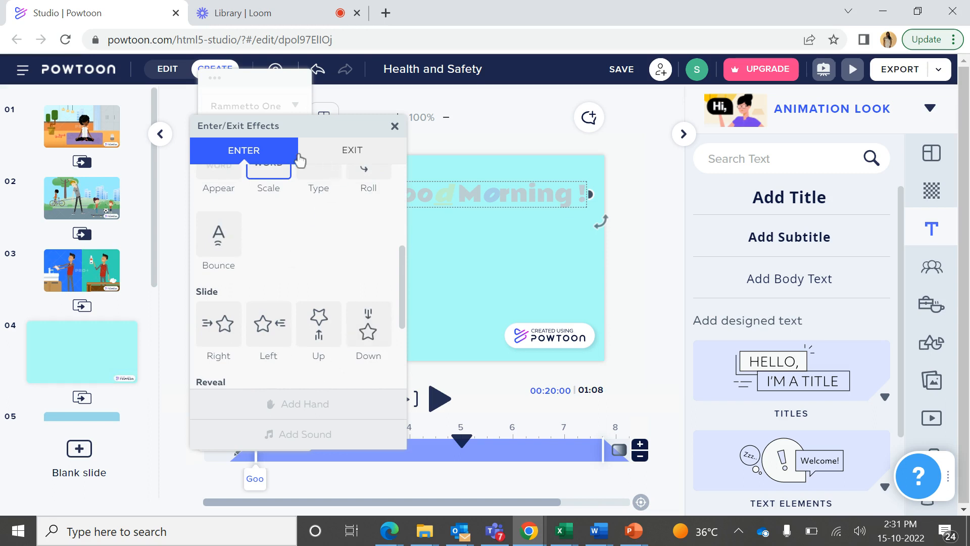
# Apply the Type text effect as the title's entrance effect and the Down slide as its exit effect
pyautogui.moveTo(404, 318); pyautogui.dragTo(401, 282)
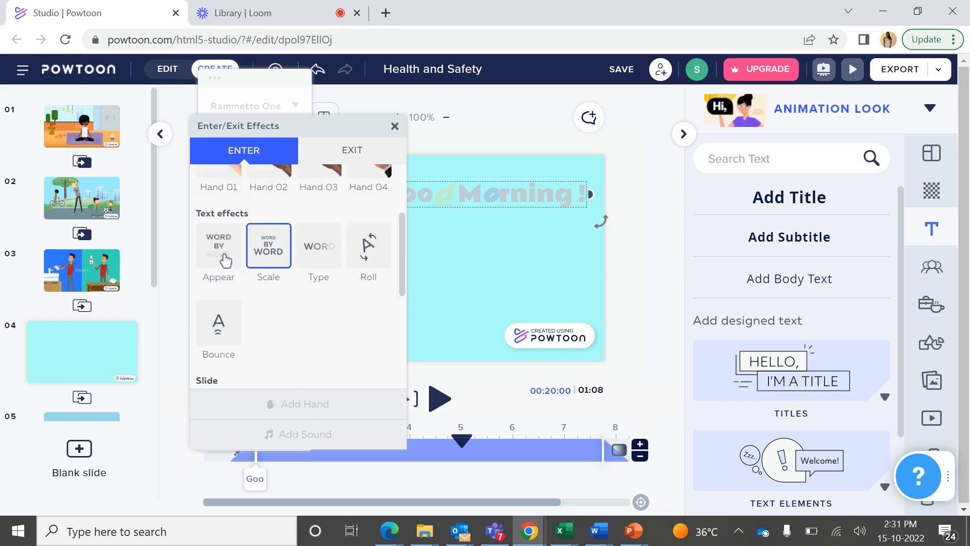
pyautogui.click(322, 262)
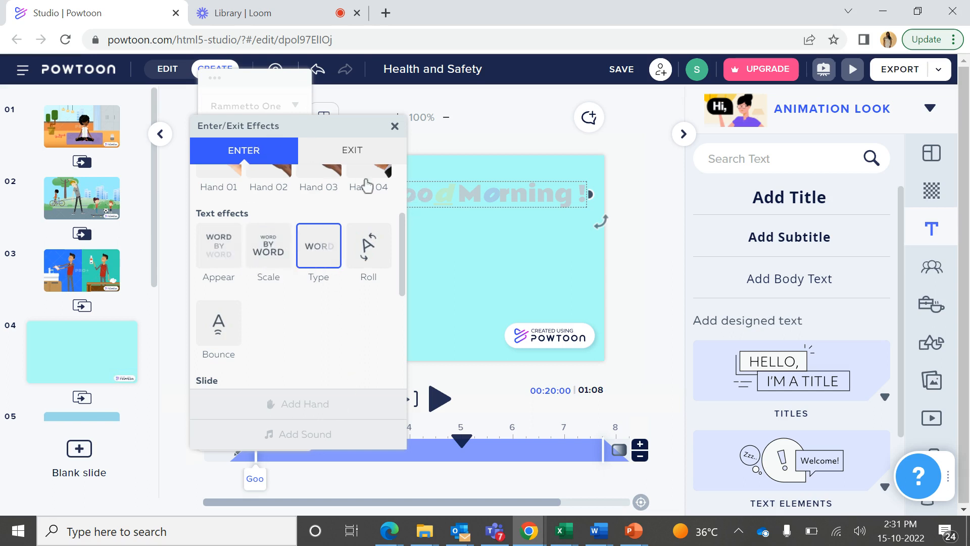
pyautogui.click(371, 156)
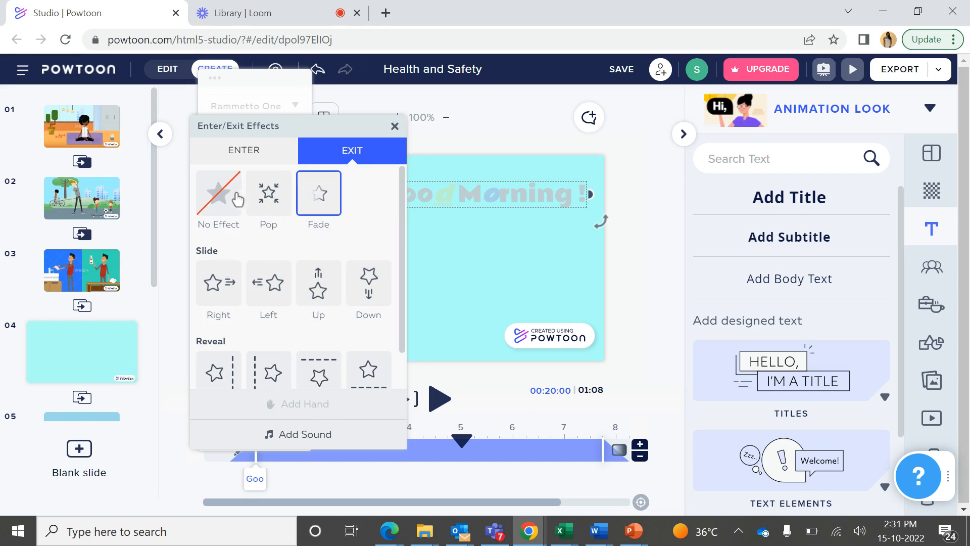
pyautogui.moveTo(402, 249); pyautogui.dragTo(401, 228)
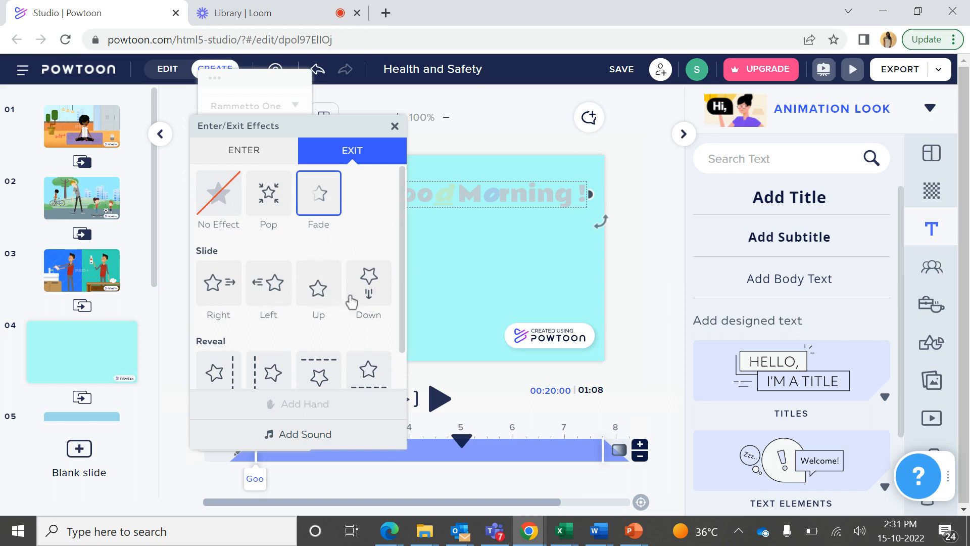
pyautogui.click(371, 300)
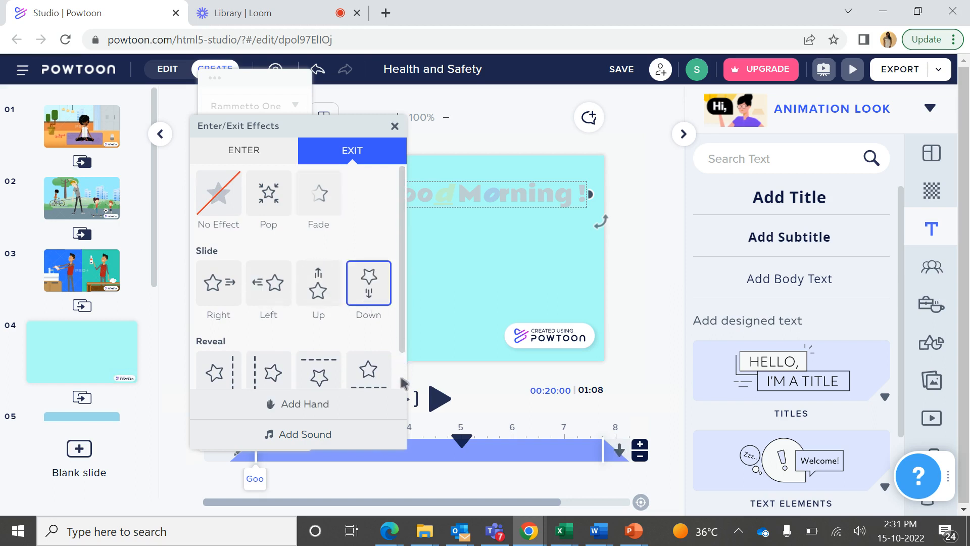
pyautogui.click(451, 299)
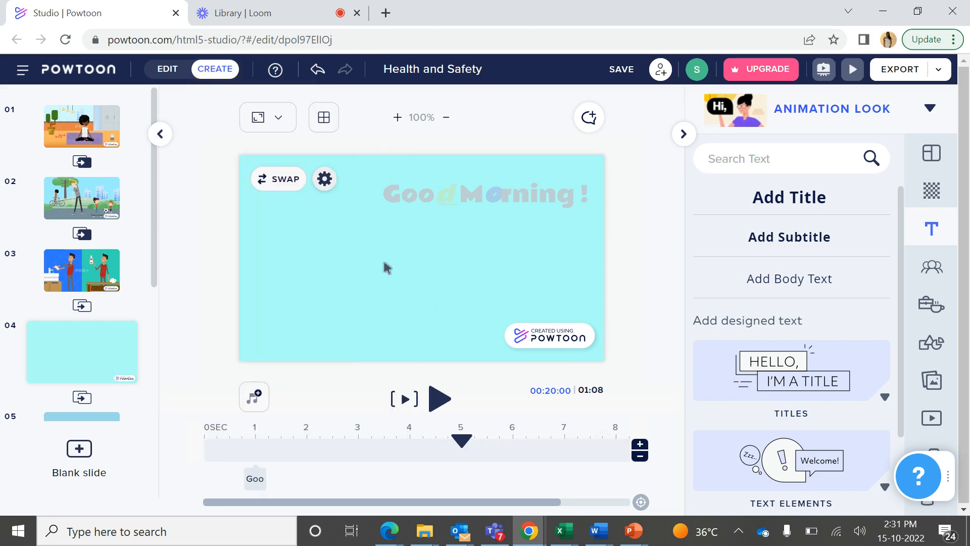
# Preview the slide, and review the title's enter and exit effects from its timeline segment
pyautogui.click(405, 399)
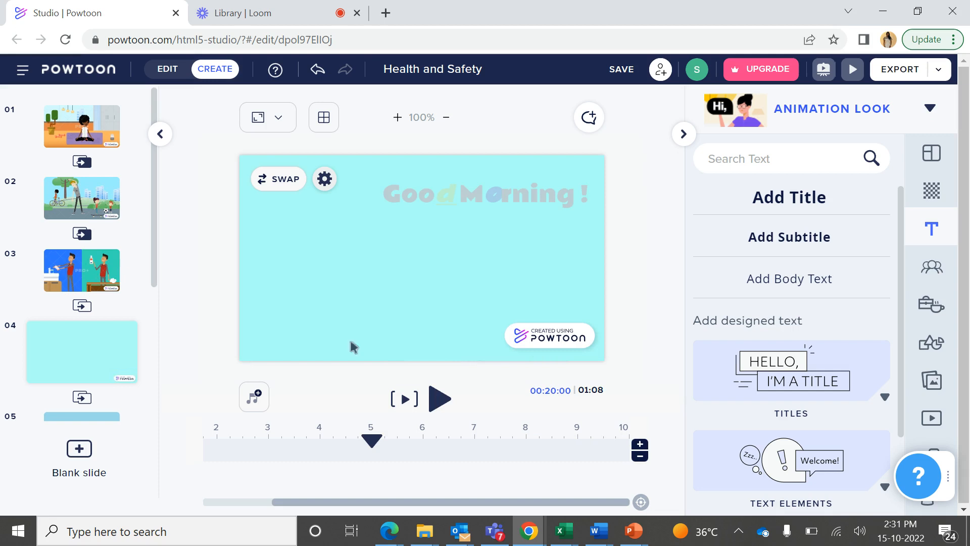
pyautogui.click(470, 199)
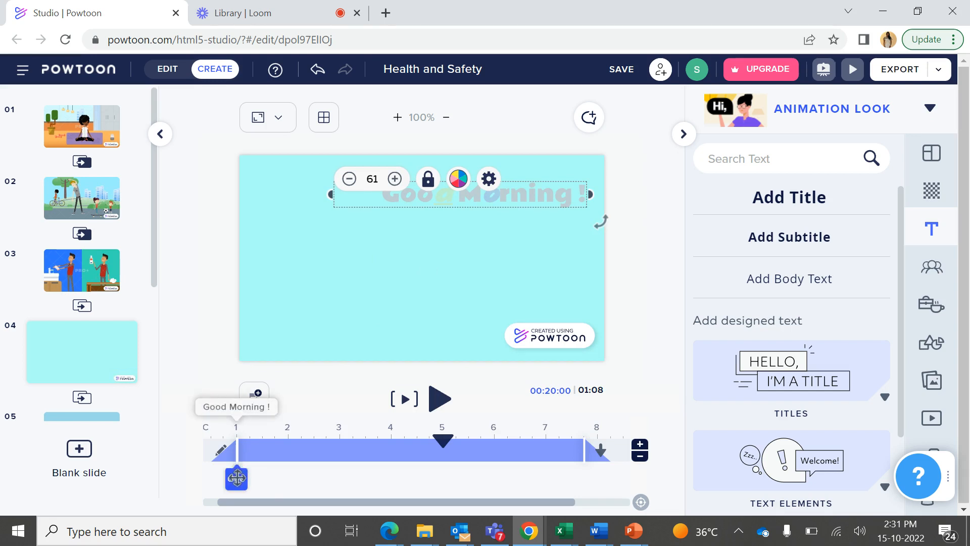
pyautogui.click(228, 454)
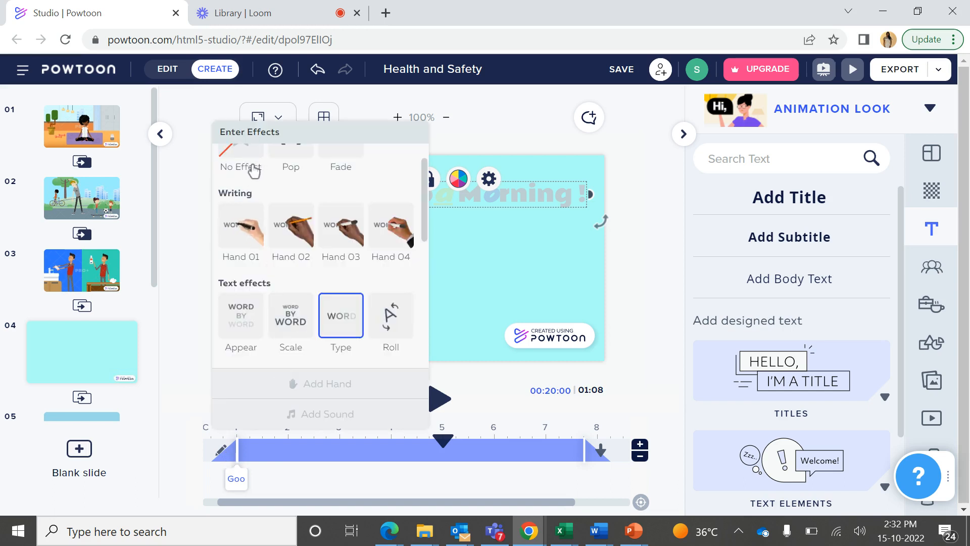
pyautogui.click(594, 458)
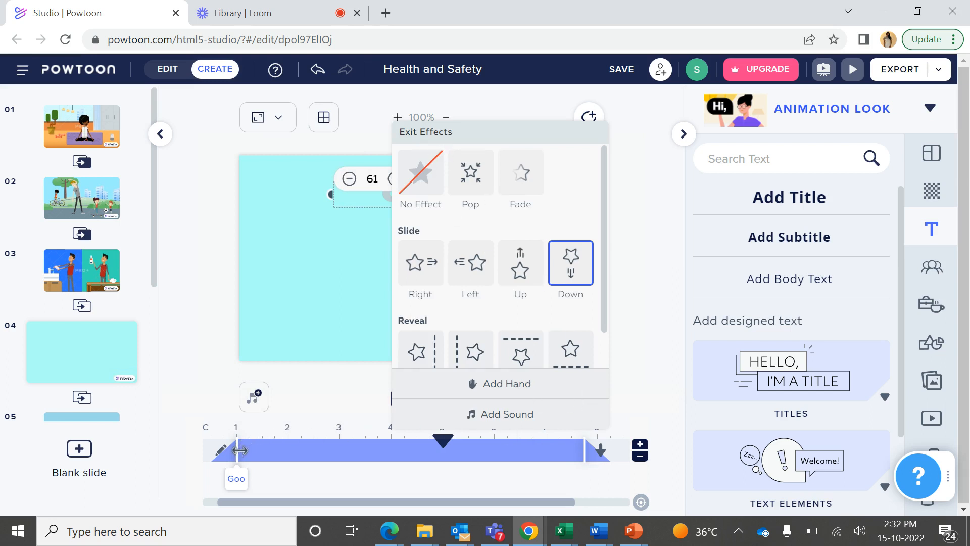
# Shorten the title's timeline segment so it starts at 2 seconds and ends at 6 seconds
pyautogui.moveTo(239, 452); pyautogui.dragTo(293, 451)
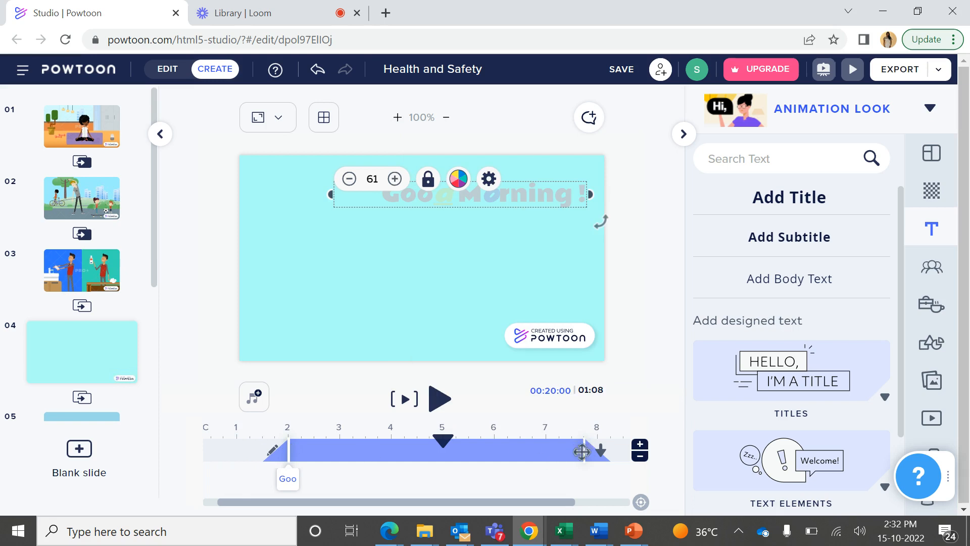
pyautogui.moveTo(582, 452); pyautogui.dragTo(495, 456)
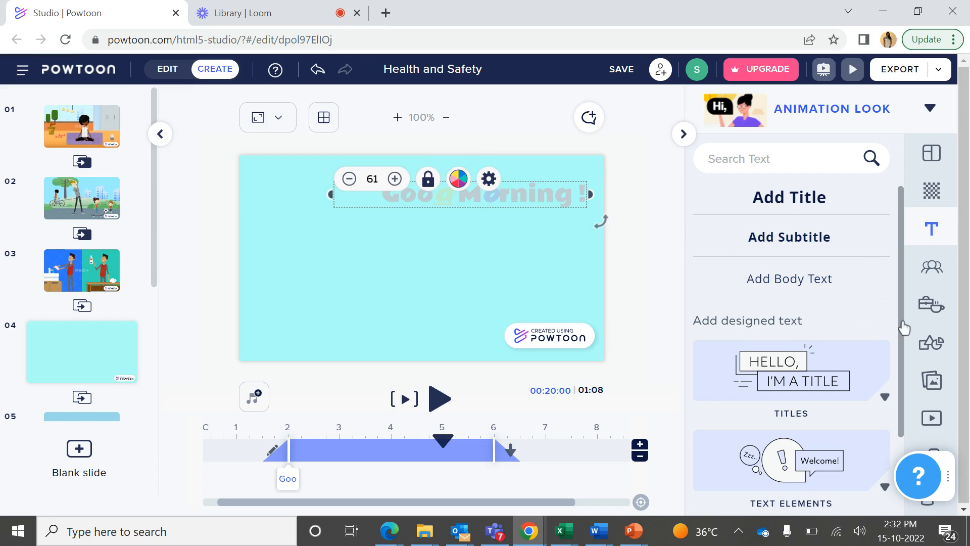
# Insert the orange "Add Text" speech bubble with the light bulb from the text elements onto the slide
pyautogui.moveTo(904, 329); pyautogui.dragTo(907, 418)
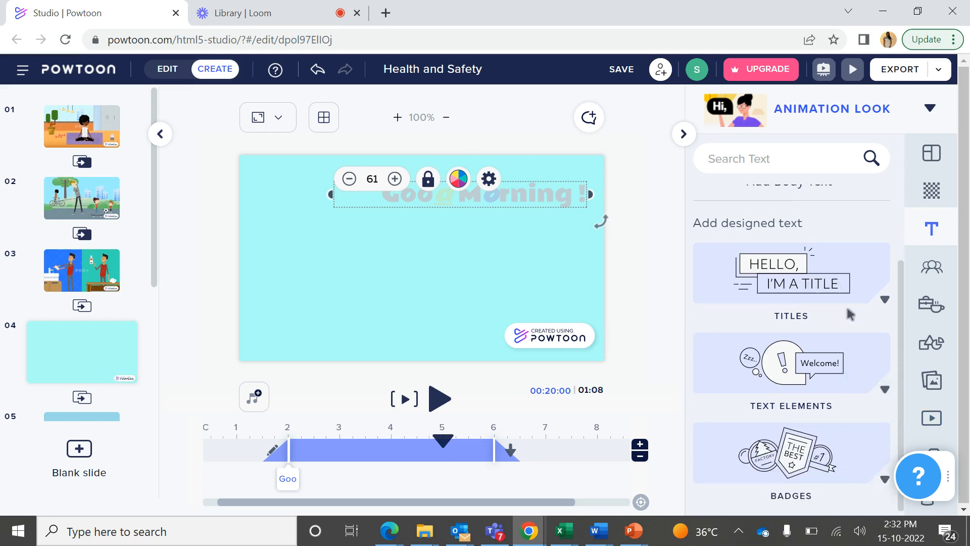
pyautogui.click(784, 369)
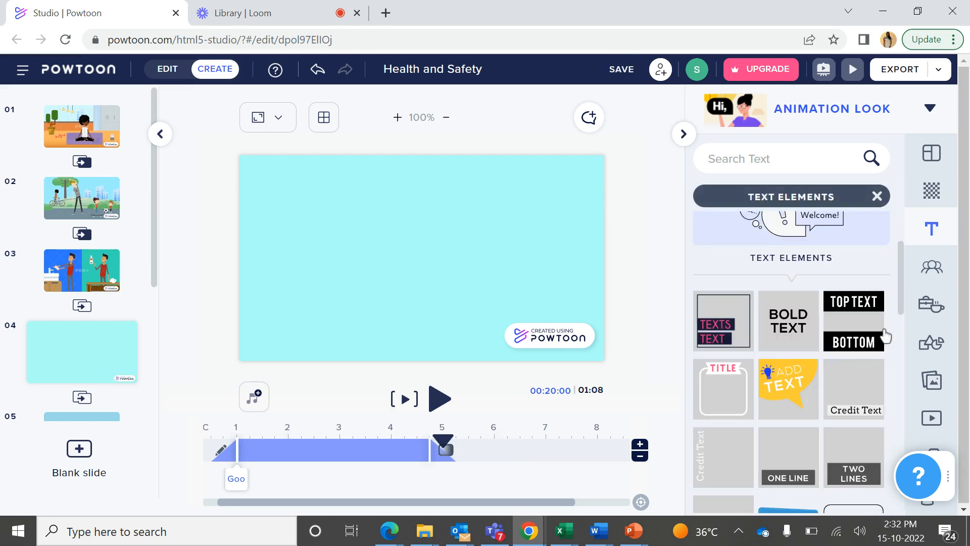
pyautogui.click(787, 394)
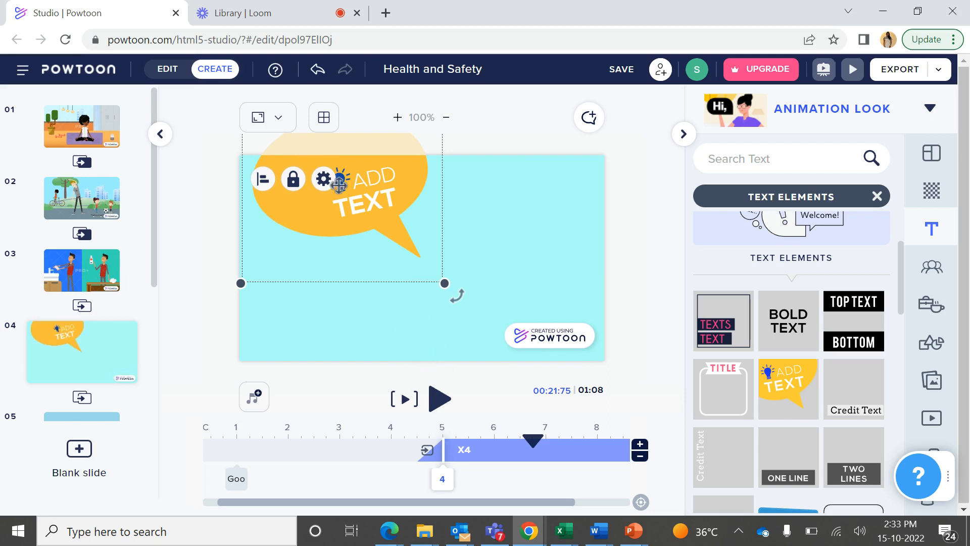
# Replace the word "TEXT" in the orange speech bubble with "My idea !"
pyautogui.doubleClick(370, 202)
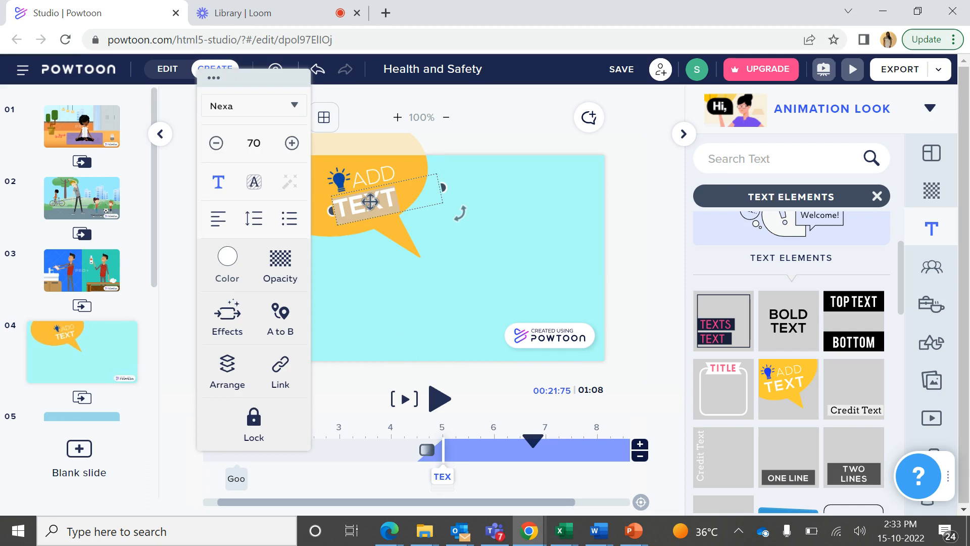
pyautogui.press('space')
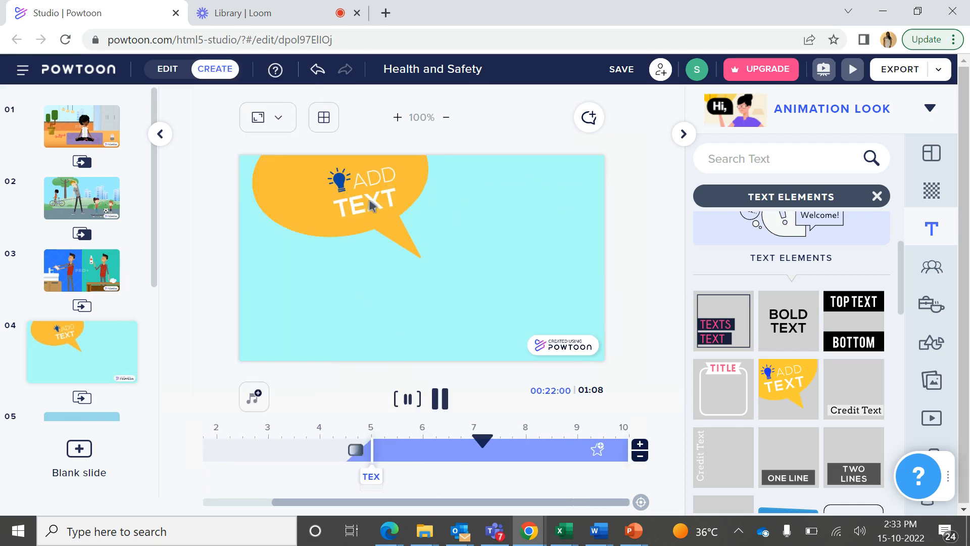
pyautogui.press('space')
pyautogui.doubleClick(370, 202)
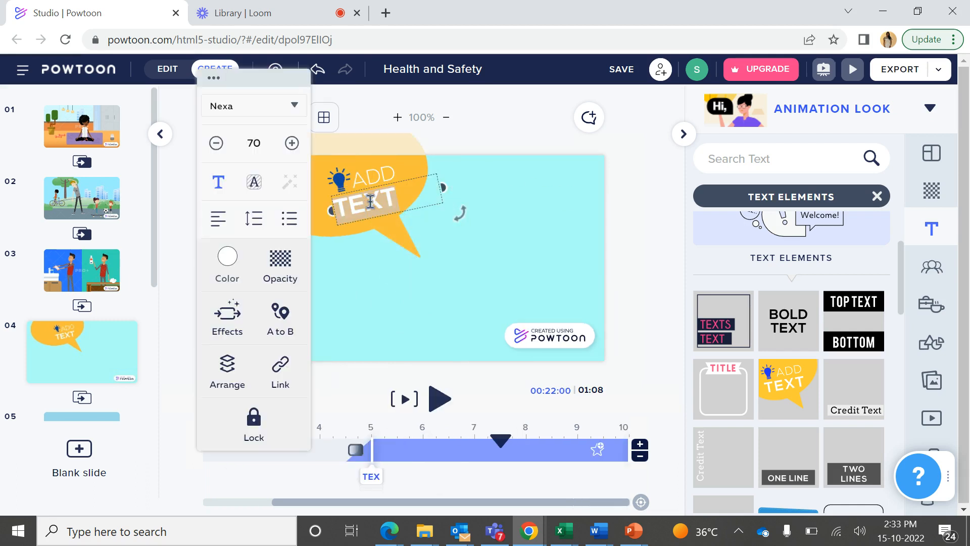
pyautogui.press('BackSpace')
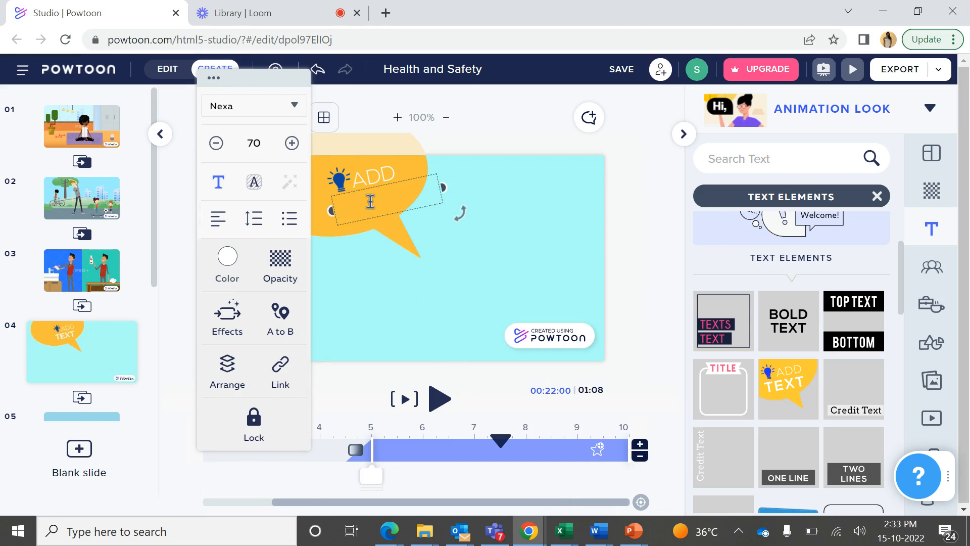
pyautogui.write('My idea')
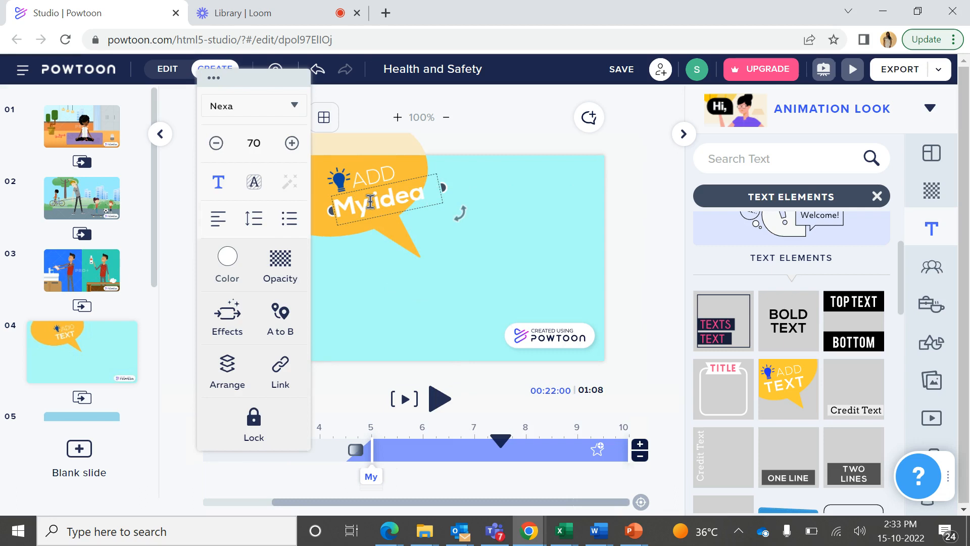
pyautogui.press('Return')
pyautogui.write('Q')
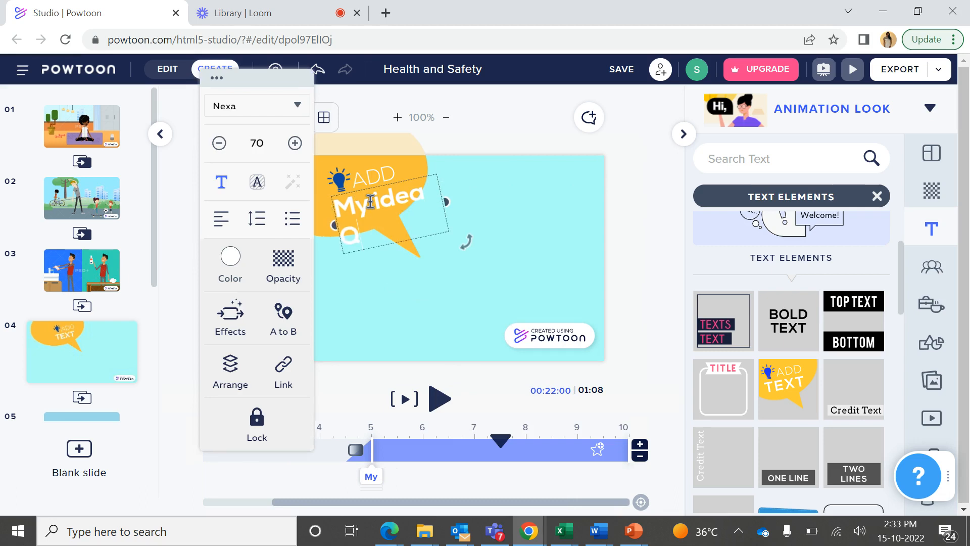
pyautogui.press('BackSpace')
pyautogui.press('BackSpace')
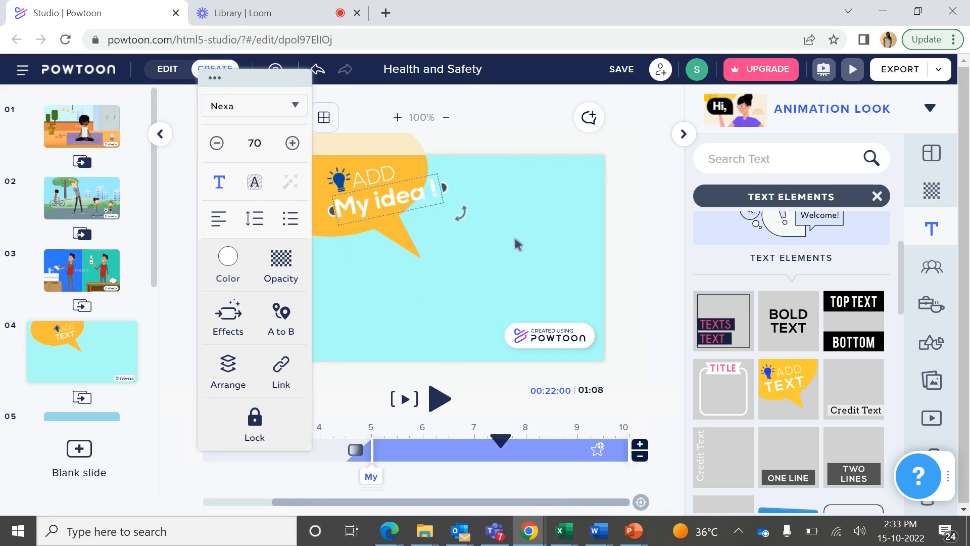
# Delete the word "ADD" from the orange speech bubble and preview the slide
pyautogui.click(487, 262)
pyautogui.click(383, 171)
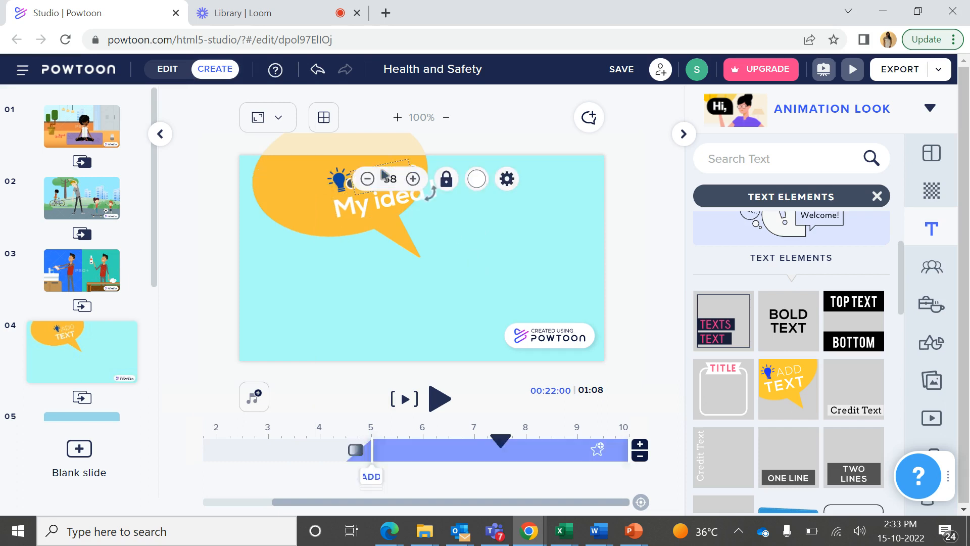
pyautogui.click(504, 137)
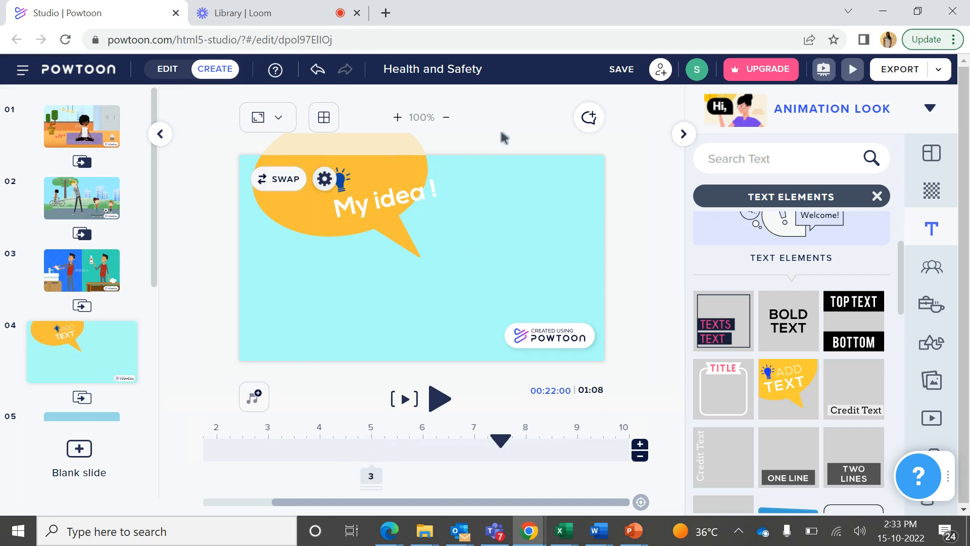
pyautogui.click(406, 400)
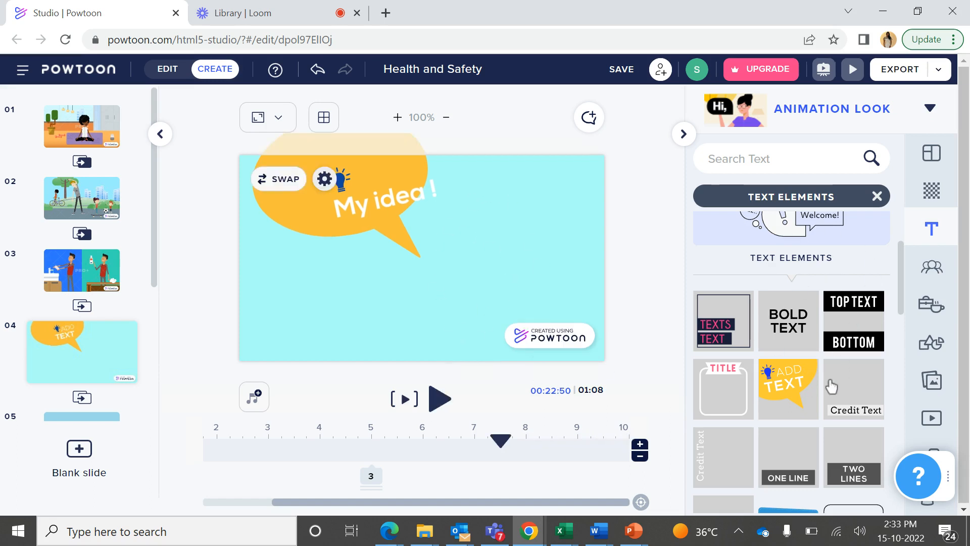
# Look through the remaining text element designs and switch to the Loom library
pyautogui.moveTo(901, 307); pyautogui.dragTo(904, 381)
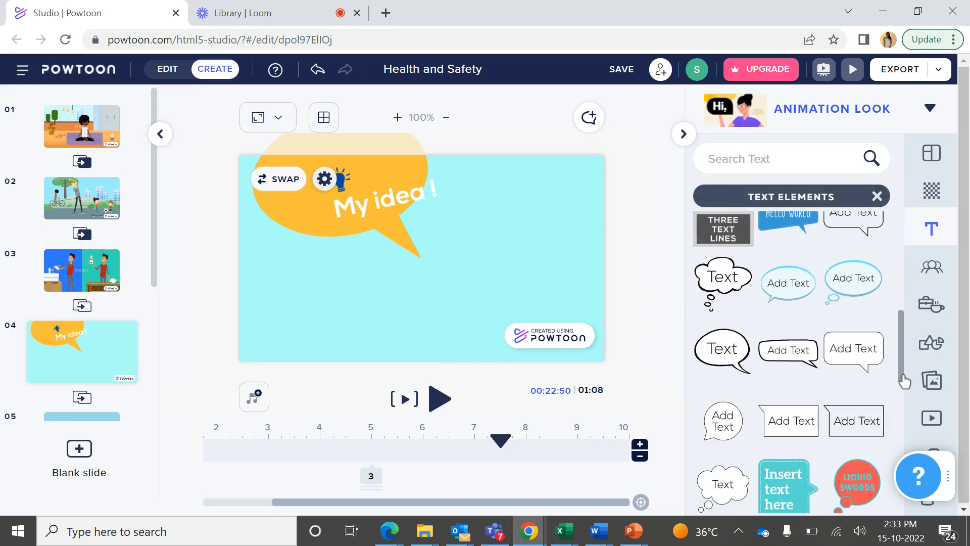
pyautogui.moveTo(900, 344); pyautogui.dragTo(903, 478)
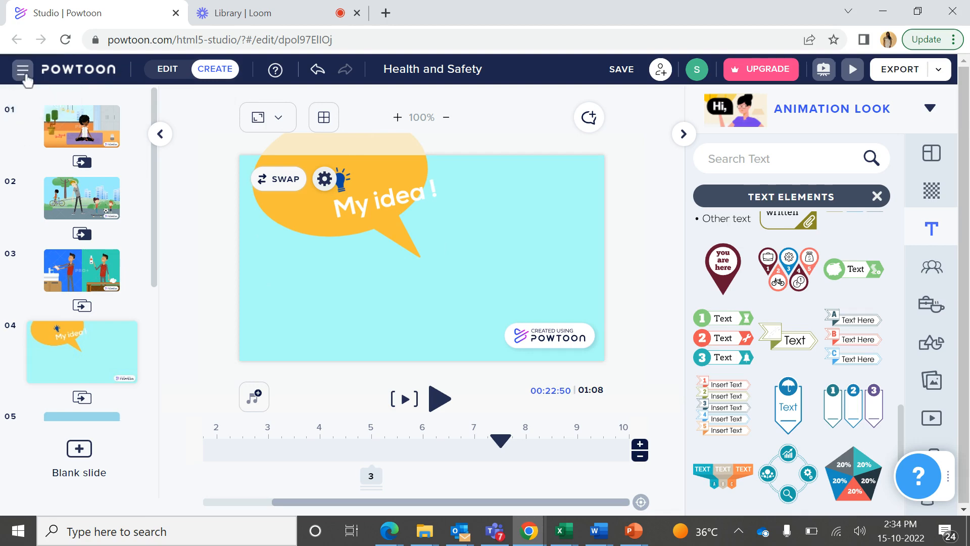
pyautogui.click(224, 13)
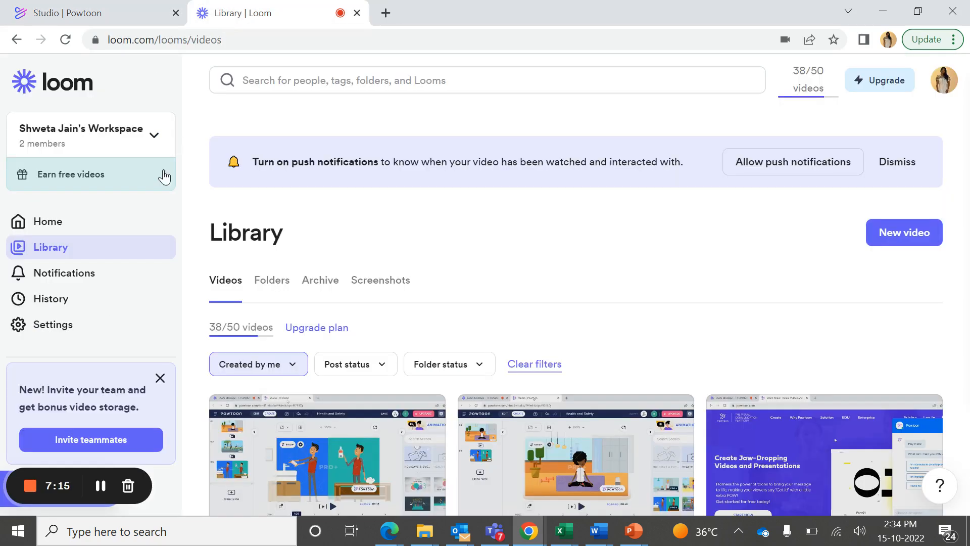